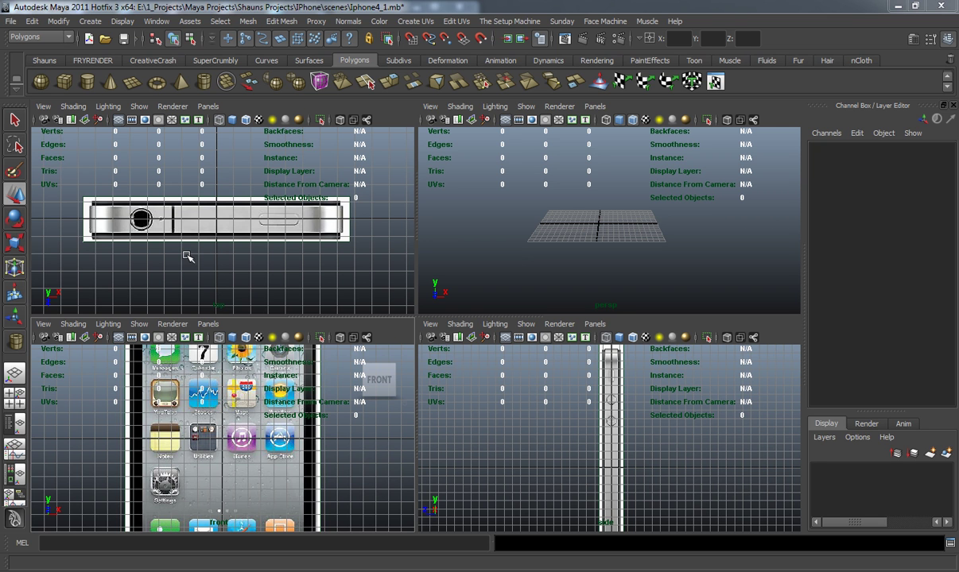
Step: Create a polygon pipe over the front phone reference, with radius about 7.2, height about 15.7 and thickness 0.5
left_click(205, 82)
mouse_move(271, 386)
middle_mouse_down("alt")
mouse_move(271, 461)
mouse_move(289, 421)
middle_mouse_up("alt")
middle_click_drag(294, 382, 290, 314, "alt")
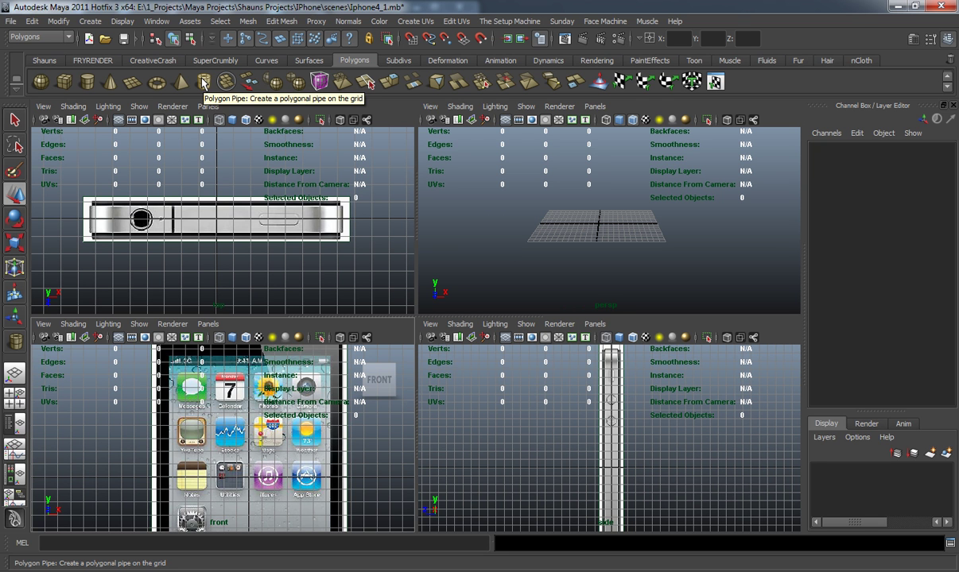
left_click(204, 83)
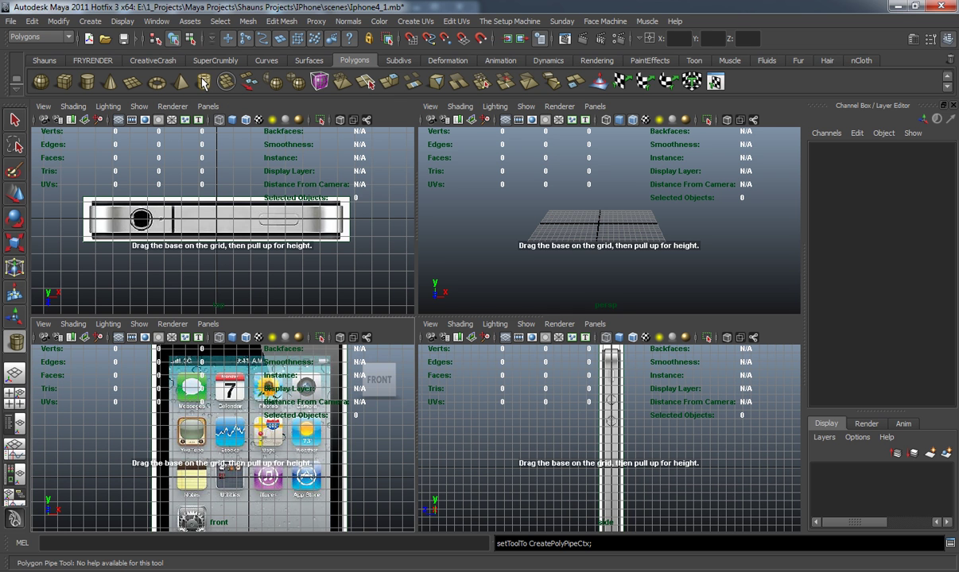
left_click_drag(249, 433, 334, 471)
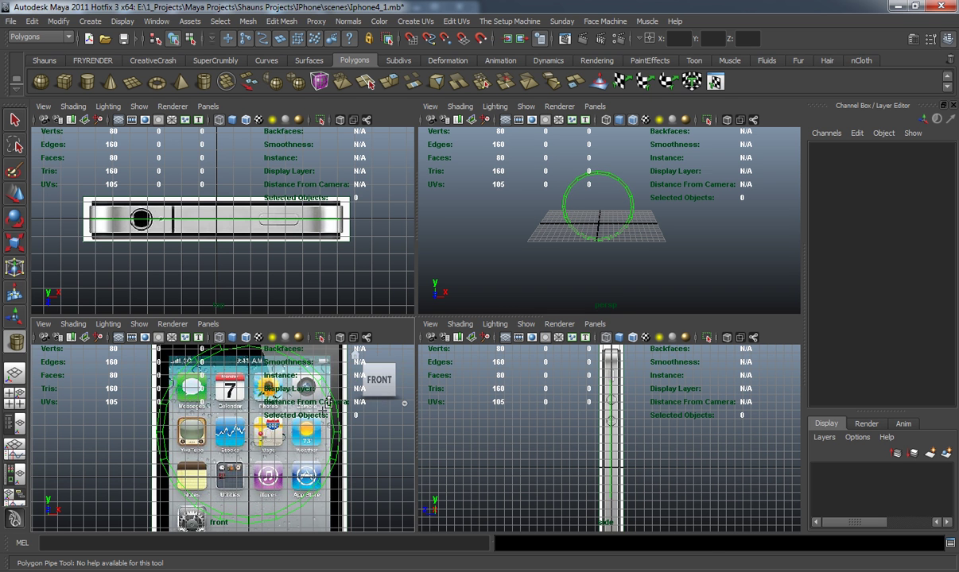
key("space")
left_click_drag(402, 304, 291, 312)
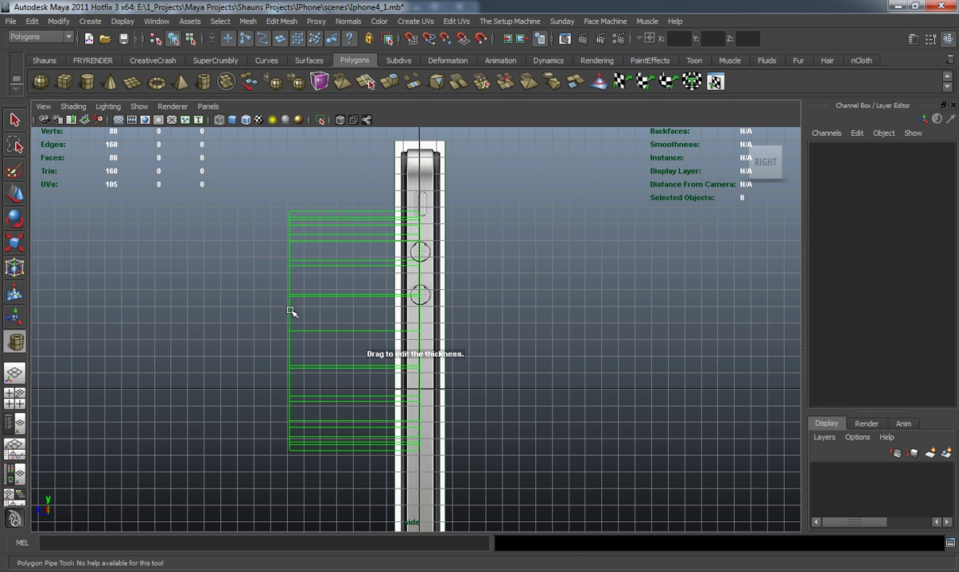
left_click(320, 318)
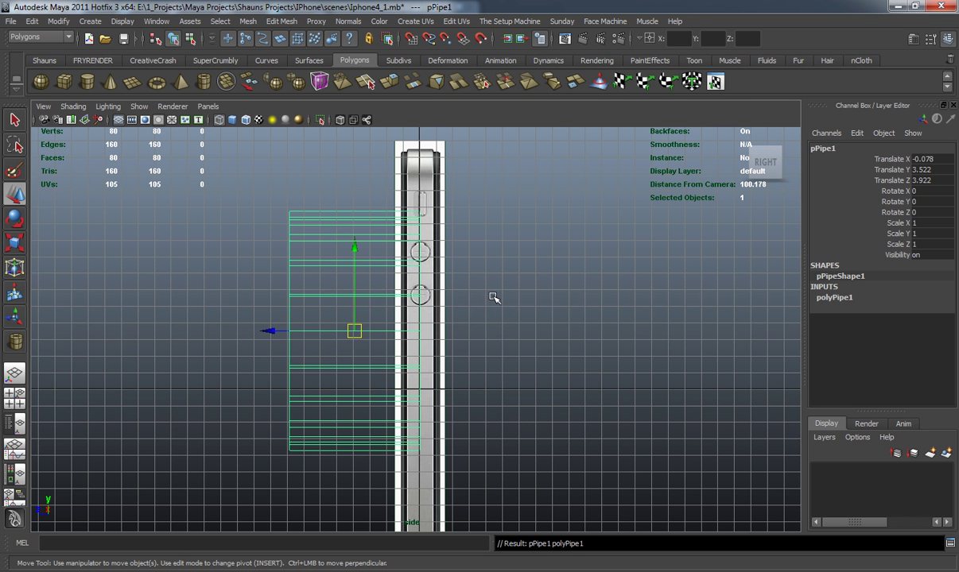
Step: Set the pipe's axis subdivisions to 16
key("space")
key("space")
left_click_drag(464, 294, 439, 294, "alt")
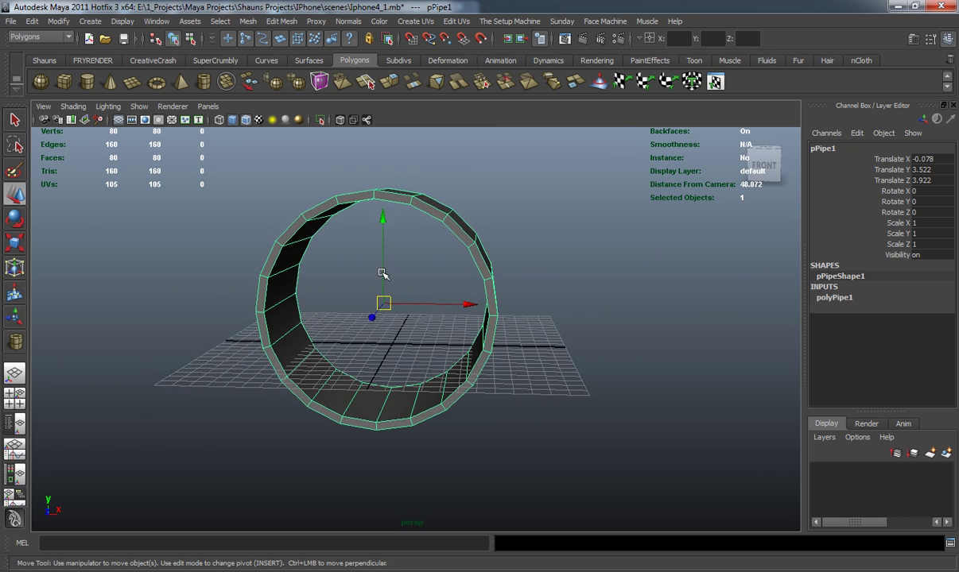
left_click_drag(383, 273, 391, 267, "alt")
key("space")
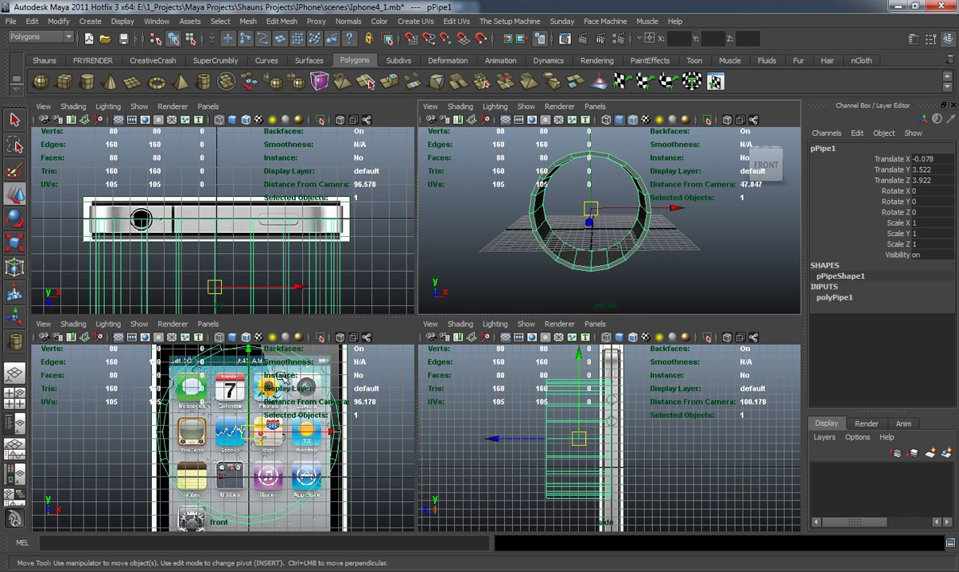
key("space")
middle_click_drag(509, 176, 464, 277, "alt")
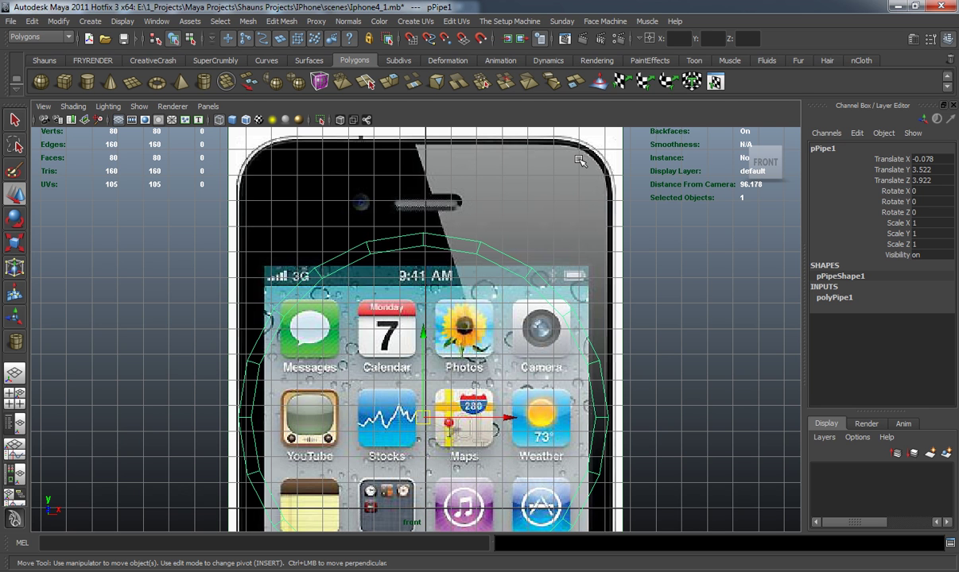
scroll(503, 340, "down", 2)
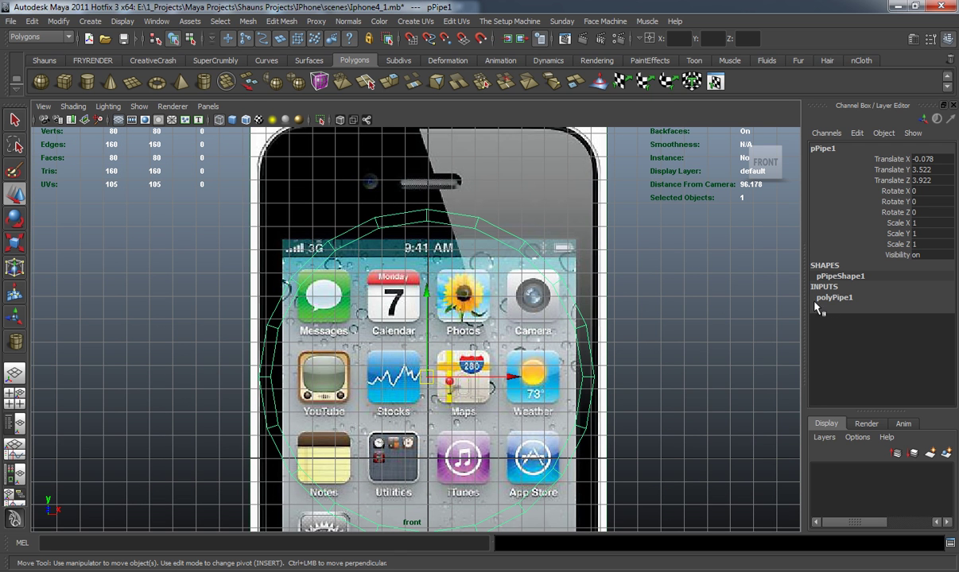
left_click(833, 297)
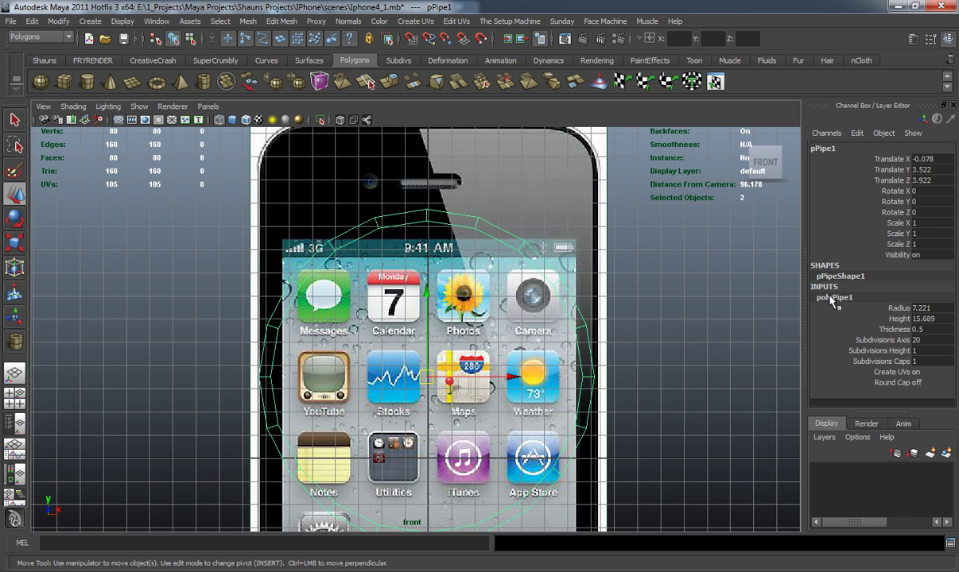
left_click(922, 341)
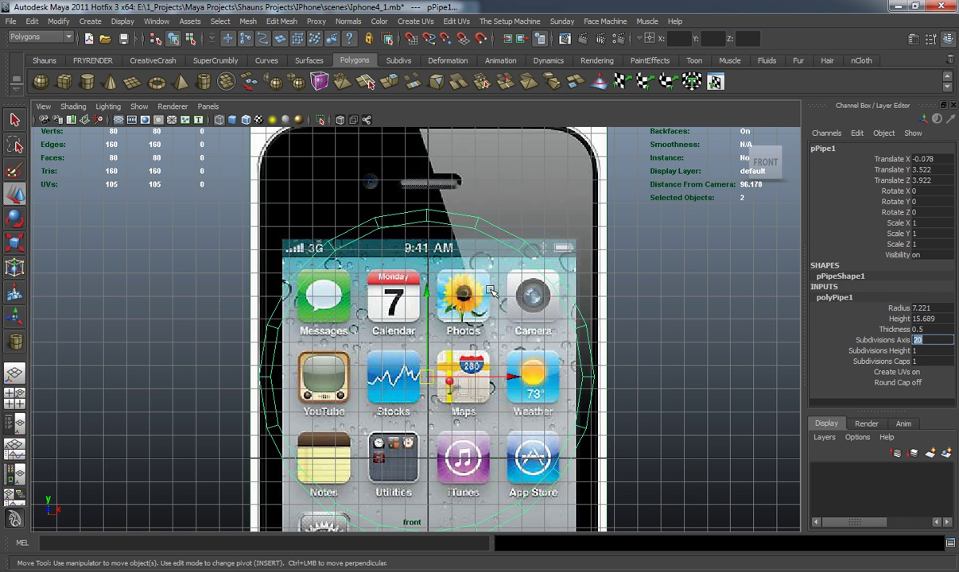
key("Return")
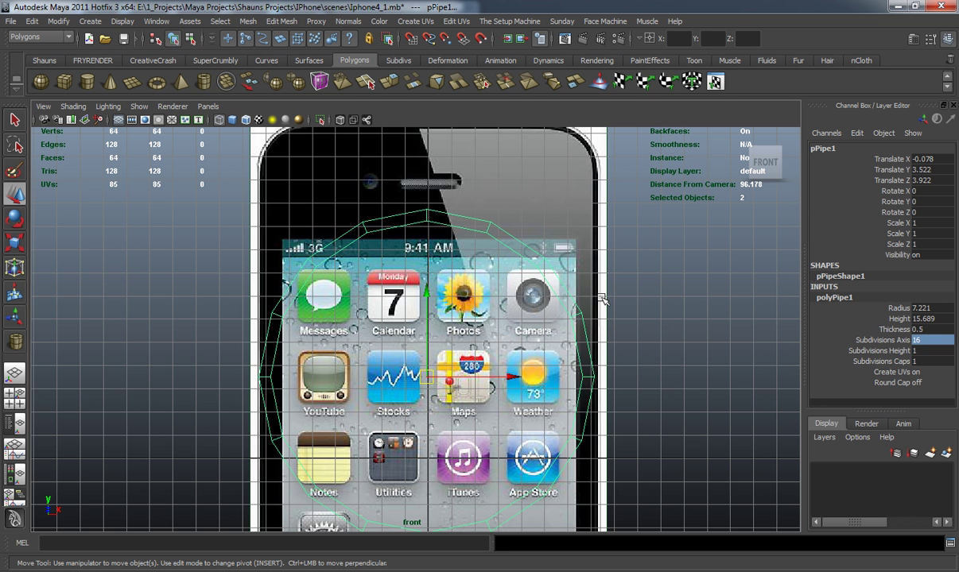
Step: Delete all of the pipe's wall and back faces, keeping only the flat ring of faces at the front
middle_click_drag(489, 266, 513, 310, "alt")
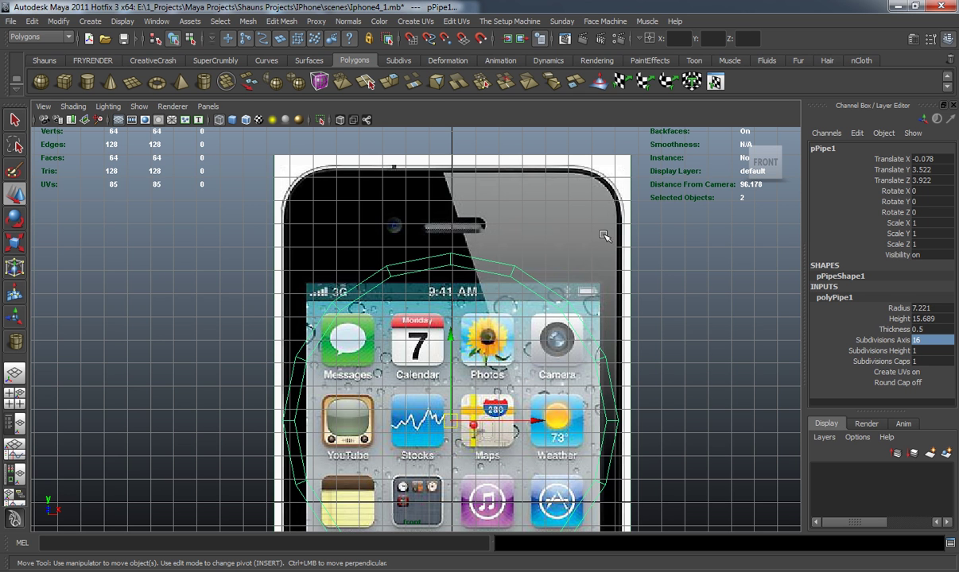
key("space")
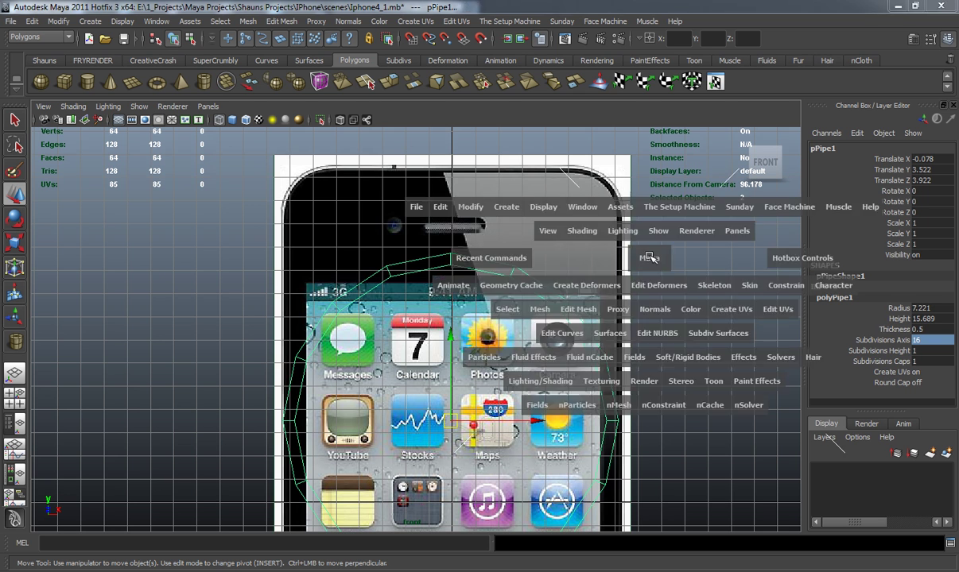
left_click_drag(613, 256, 541, 256, "alt")
key("space")
left_click_drag(596, 277, 488, 267, "alt")
key("space")
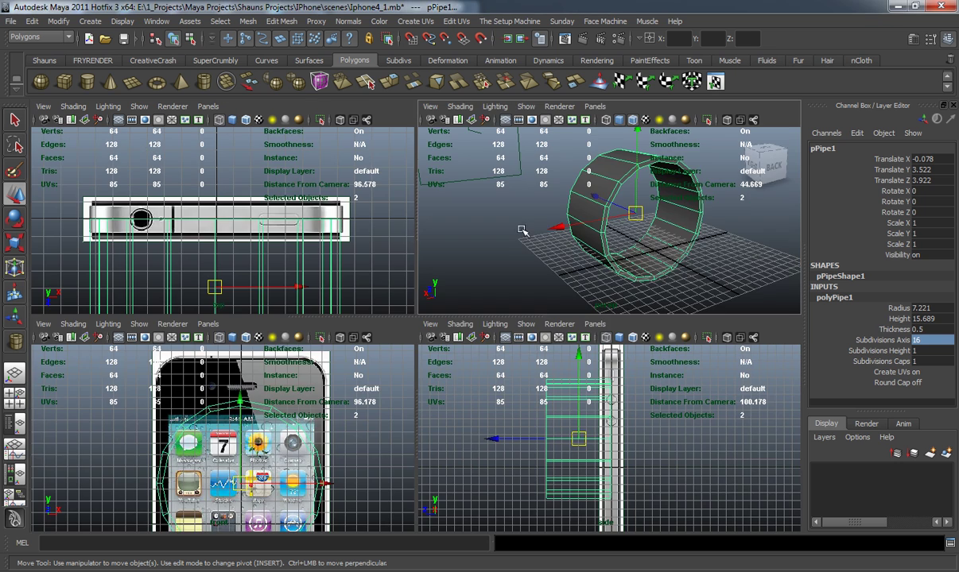
key("space")
left_click_drag(484, 279, 479, 286, "alt")
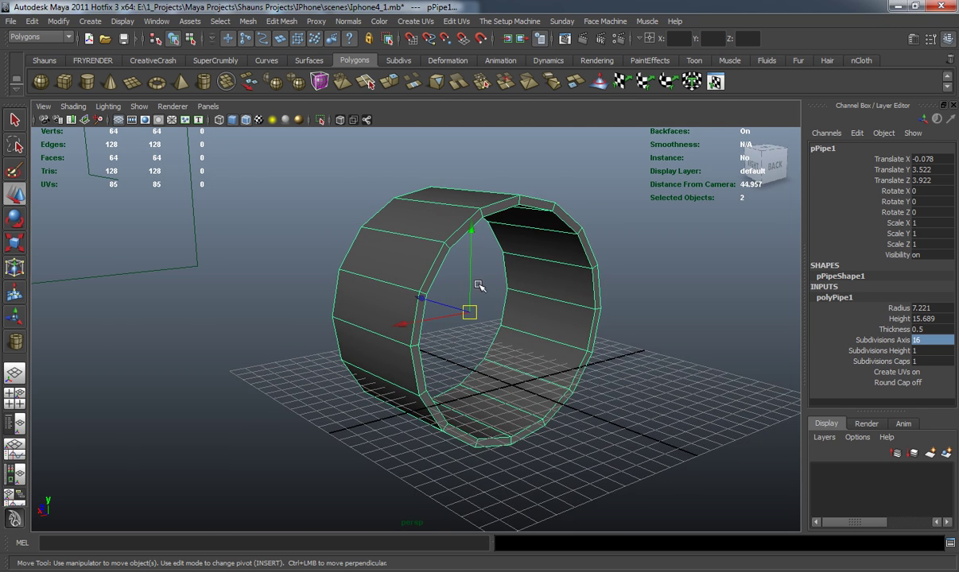
left_click_drag(413, 275, 444, 261, "alt")
right_click_drag(443, 260, 444, 287)
left_click_drag(430, 289, 476, 285, "alt")
right_click(465, 266)
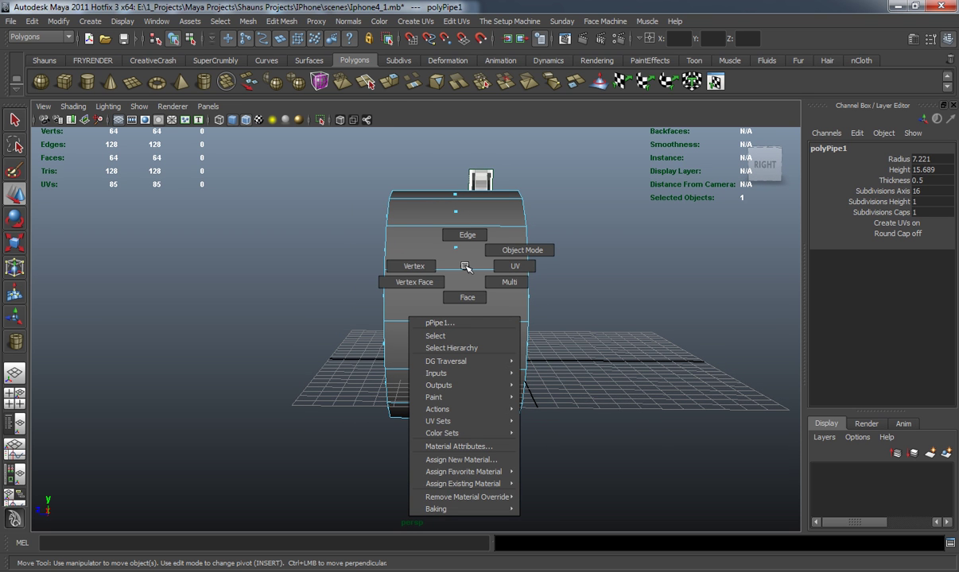
left_click(467, 295)
left_click_drag(432, 164, 728, 491)
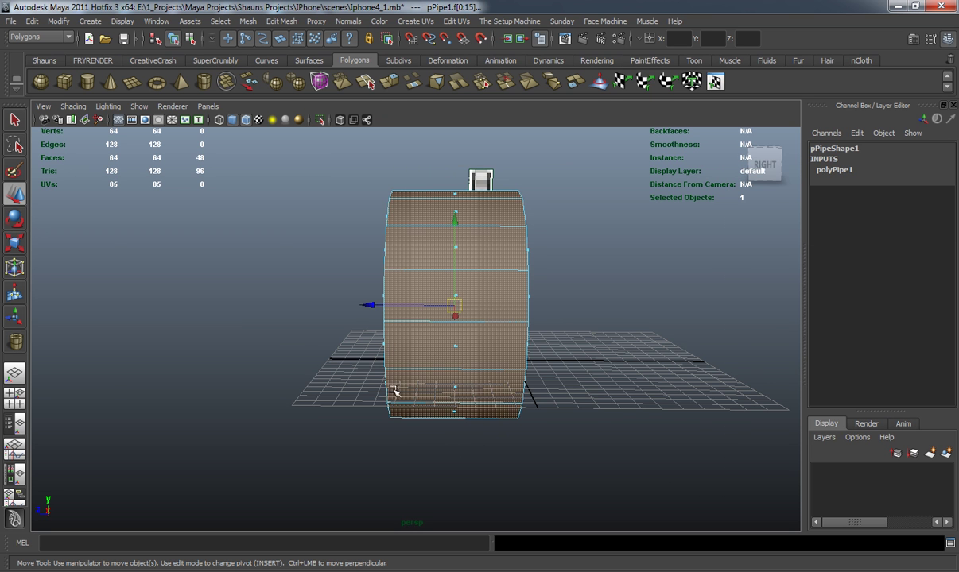
left_click_drag(393, 390, 483, 392, "alt")
key("Delete")
Step: Delete twelve faces of the ring, keeping only the upper-right quarter arc
left_click_drag(429, 366, 471, 345, "alt")
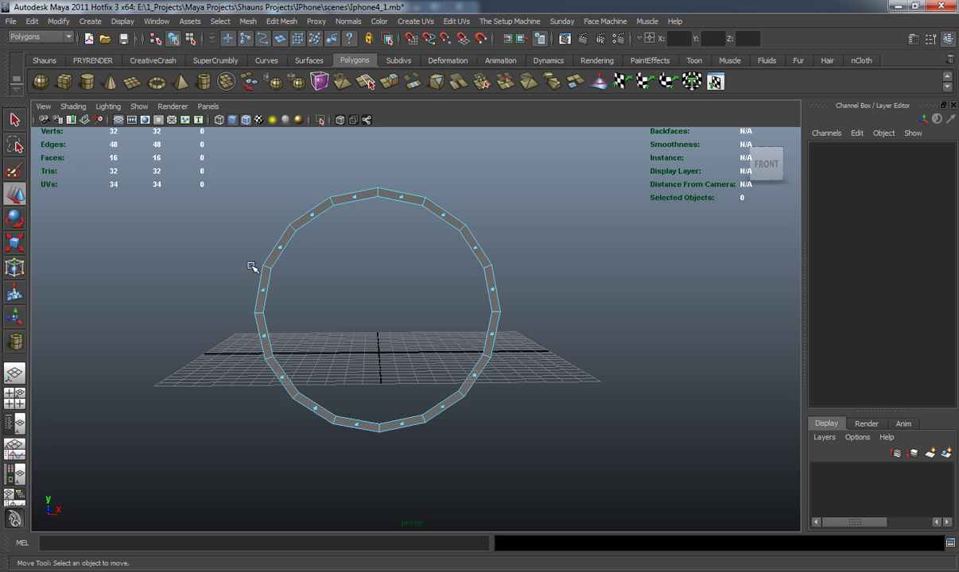
left_click_drag(213, 184, 358, 556, "alt")
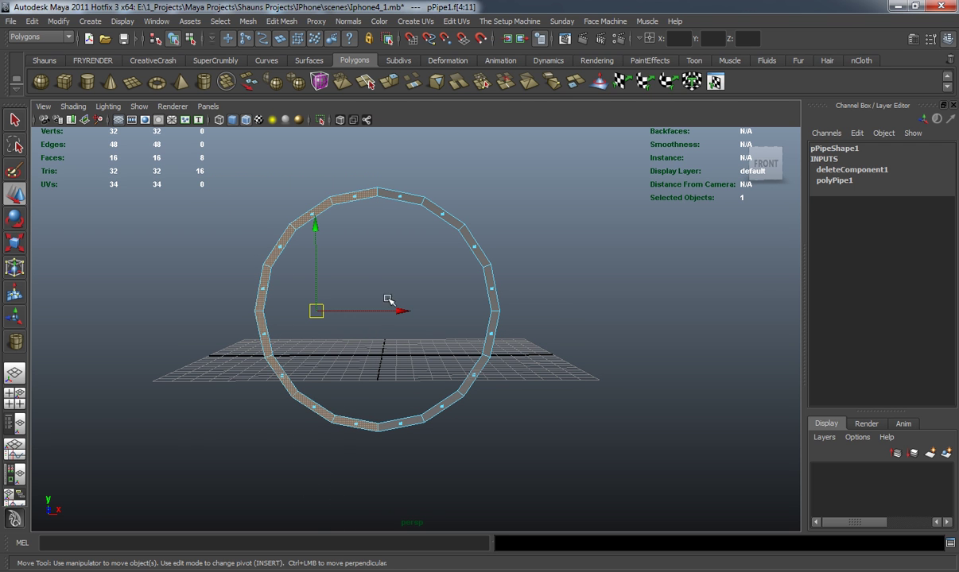
left_click_drag(379, 284, 539, 500, "shift")
left_click(489, 287, "shift")
middle_click_drag(540, 309, 552, 340, "alt")
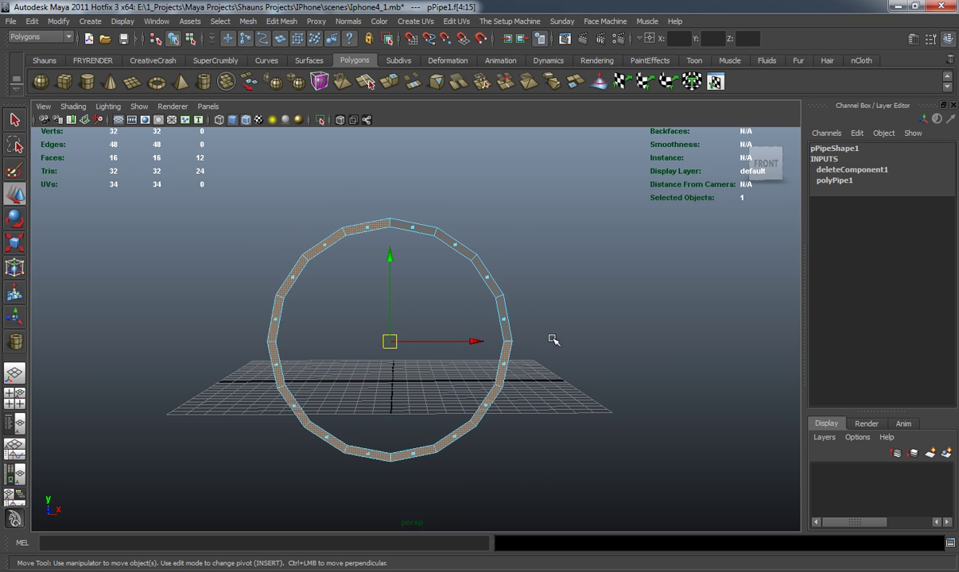
key("Delete")
Step: Scale all of the arc's vertices to about 0.45 and move them onto the phone's upper-right rounded corner in the front view
middle_click_drag(449, 310, 425, 343, "alt")
scroll(410, 352, "up", 3)
left_click_drag(423, 343, 219, 354, "alt")
left_click_drag(365, 298, 430, 288, "alt")
left_click_drag(397, 368, 421, 369, "alt")
key("space")
key("space")
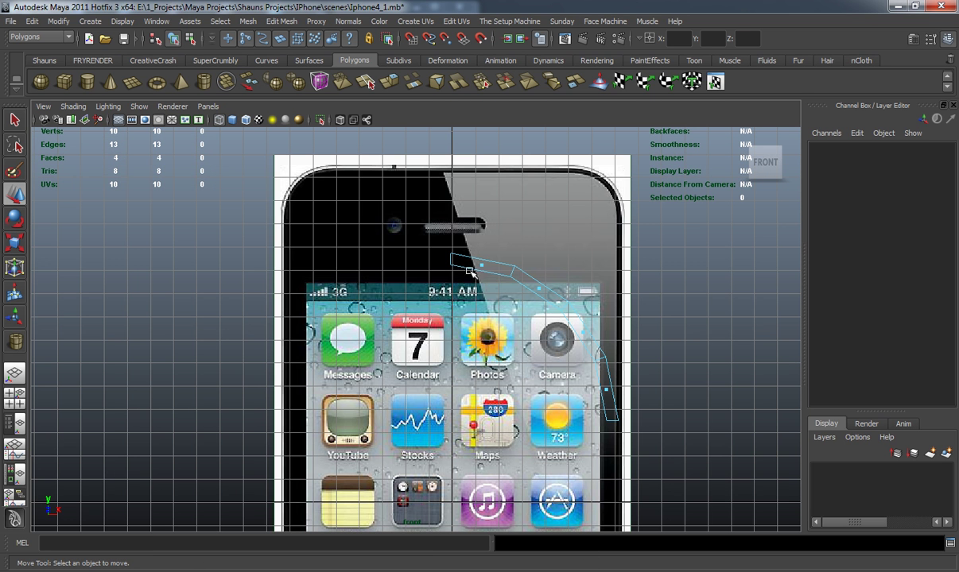
right_click_drag(463, 266, 430, 259)
left_click_drag(362, 216, 640, 482)
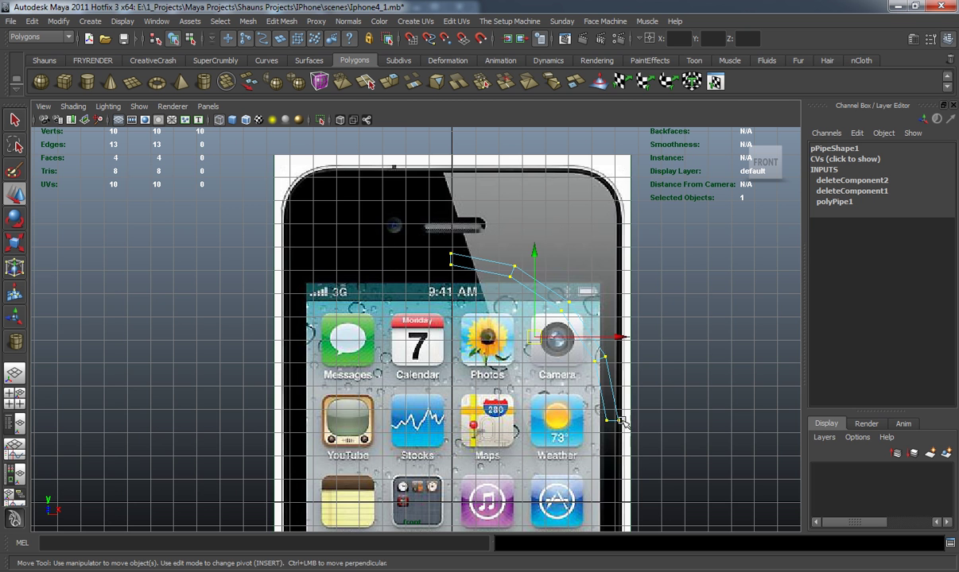
middle_click_drag(584, 368, 482, 423, "alt")
scroll(482, 424, "up", 1)
scroll(482, 424, "up", 1)
key("r")
left_click_drag(440, 406, 346, 381)
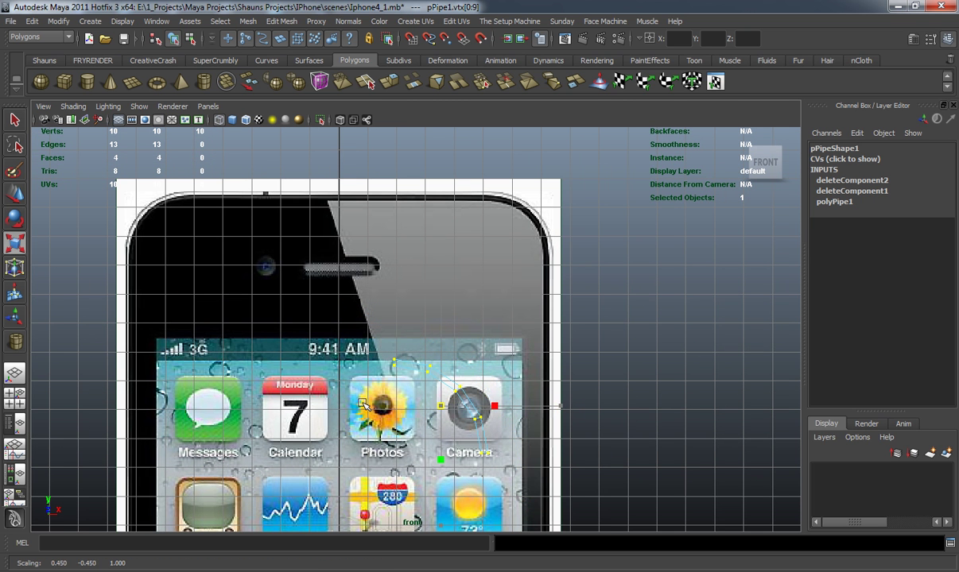
key("w")
left_click_drag(442, 406, 511, 234)
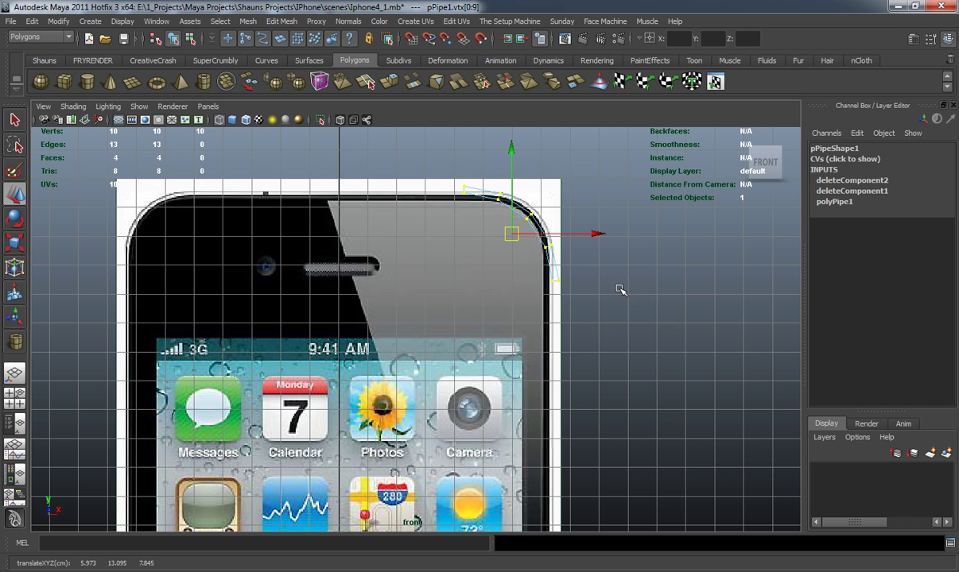
Step: Scale the two vertices at the arc's lower end horizontally so the segment runs straight along the phone's side edge
middle_click_drag(621, 289, 579, 348, "alt")
scroll(575, 352, "up", 3)
scroll(654, 390, "up", 3)
middle_click_drag(690, 368, 594, 385, "alt")
left_click(594, 385)
left_click_drag(525, 372, 621, 381)
key("r")
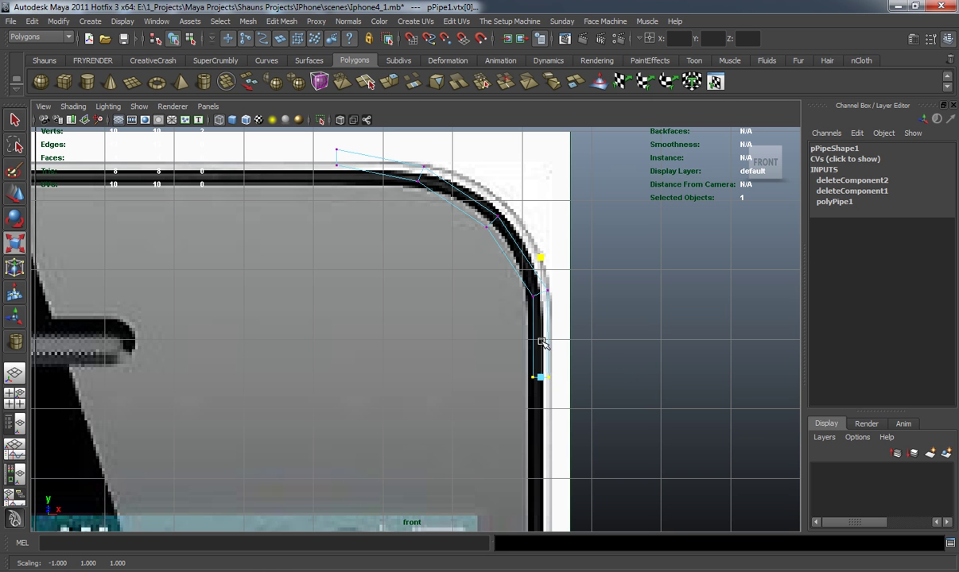
left_click(599, 323)
Step: Move the two vertices at the arc's upper end down so the segment runs level along the phone's top edge
middle_click_drag(341, 172, 380, 228, "alt")
left_click_drag(352, 191, 412, 270)
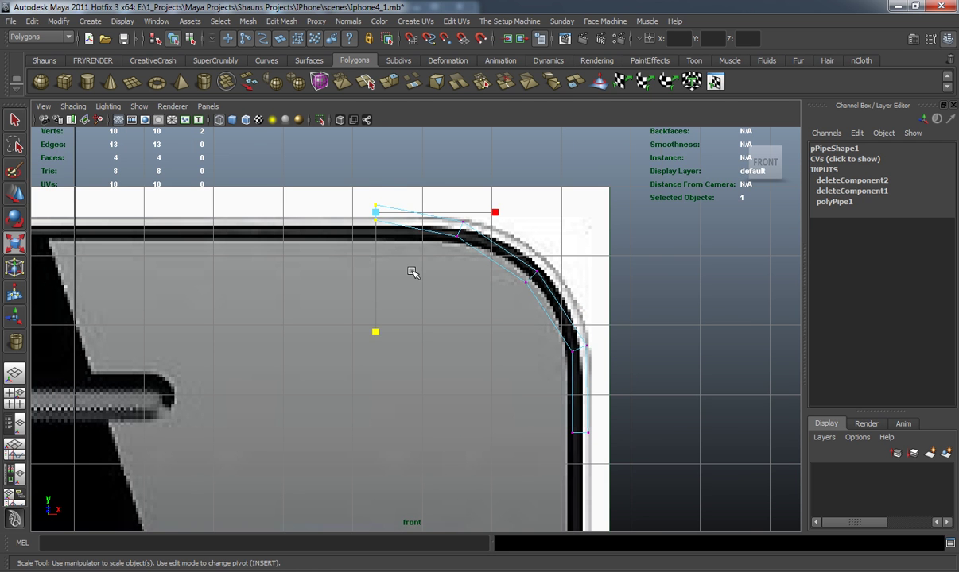
key("w")
left_click_drag(372, 141, 377, 146)
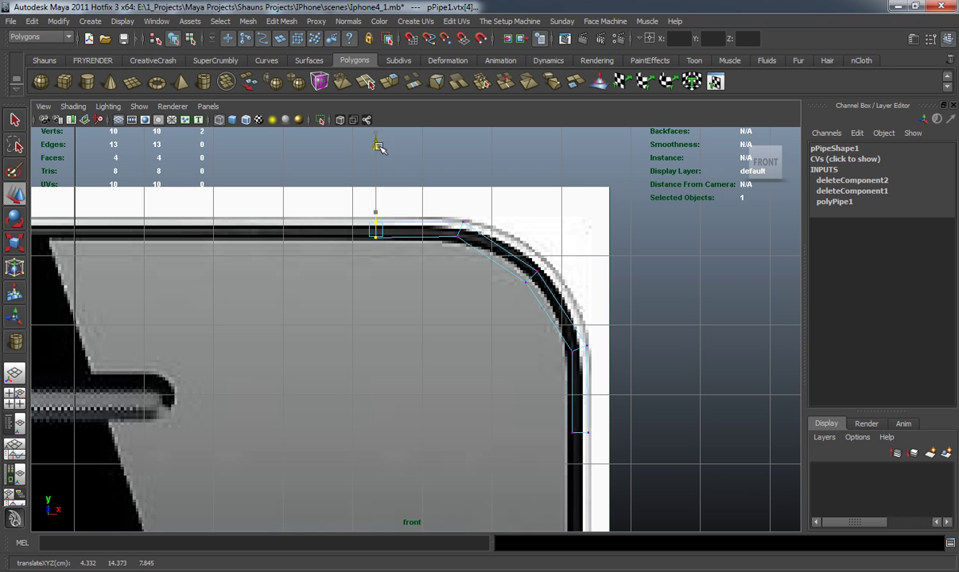
Step: Move the middle pair of corner vertices outward along the phone's rounded edge and check the arc in smooth preview
left_click(526, 204)
left_click_drag(512, 245, 535, 266)
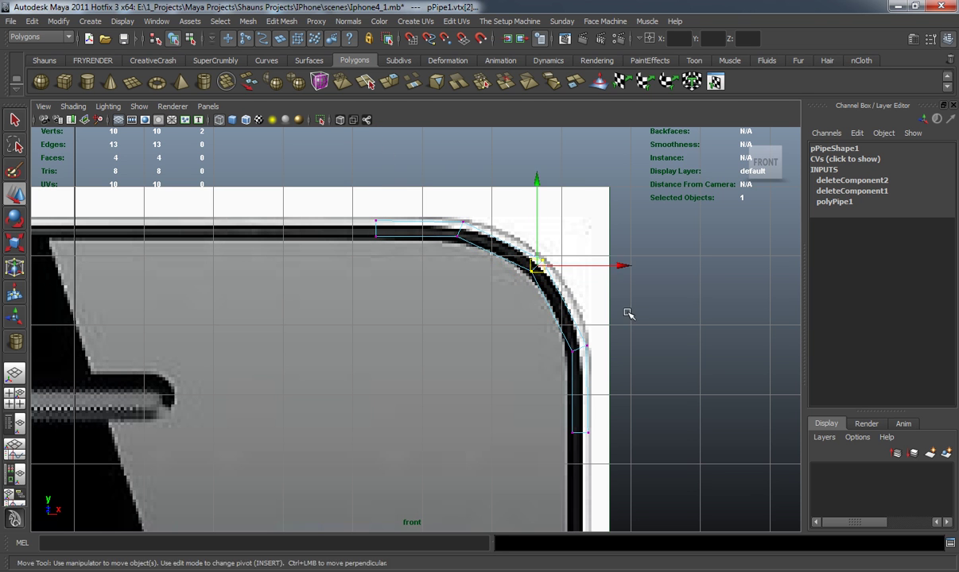
left_click(626, 310)
key("3")
middle_click_drag(581, 343, 574, 295, "alt")
key("1")
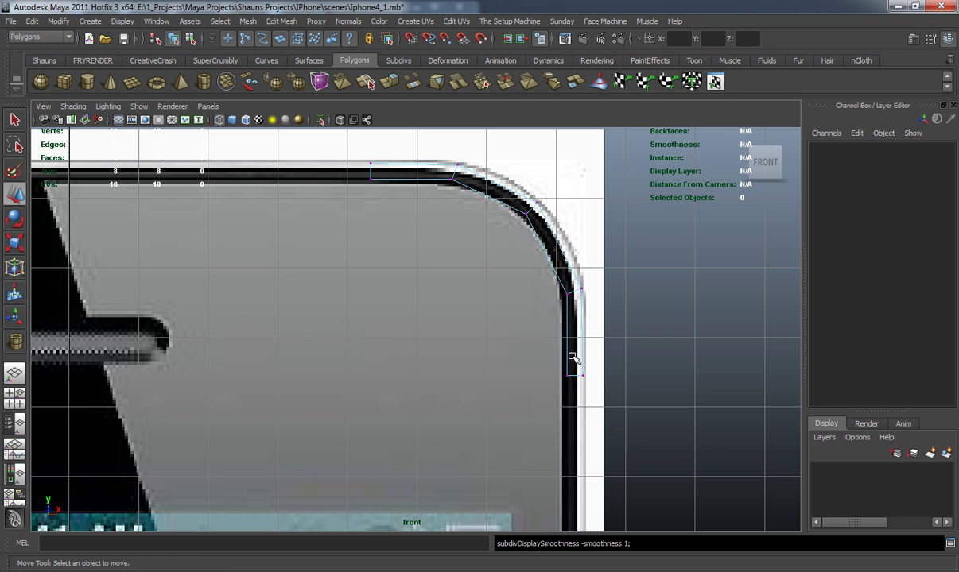
Step: Move the two inner vertices along the top edge down and the inner mid-corner vertex inward to the black border's inner edge
left_click_drag(357, 173, 467, 196)
left_click_drag(407, 129, 407, 134)
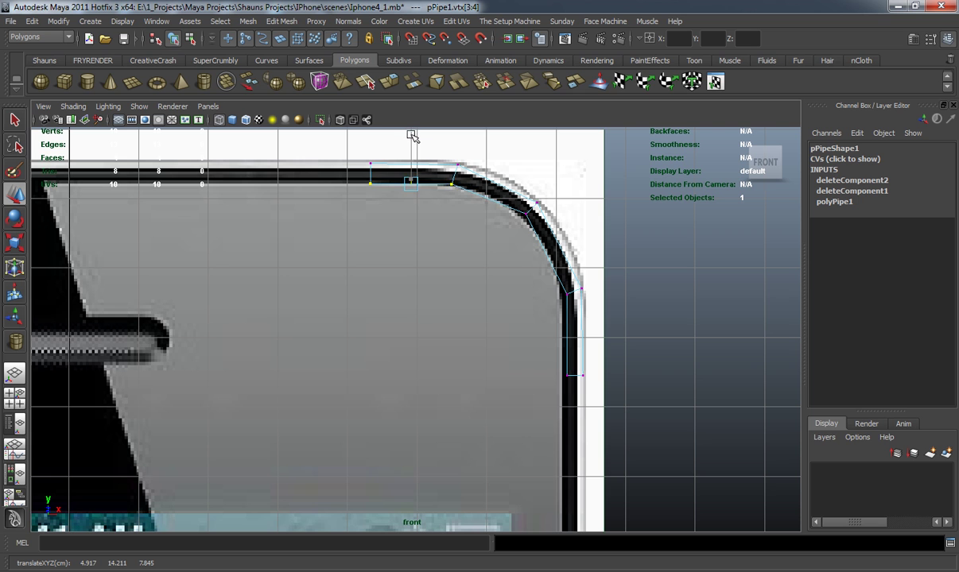
left_click(530, 214)
left_click(526, 210)
left_click_drag(525, 208, 520, 216)
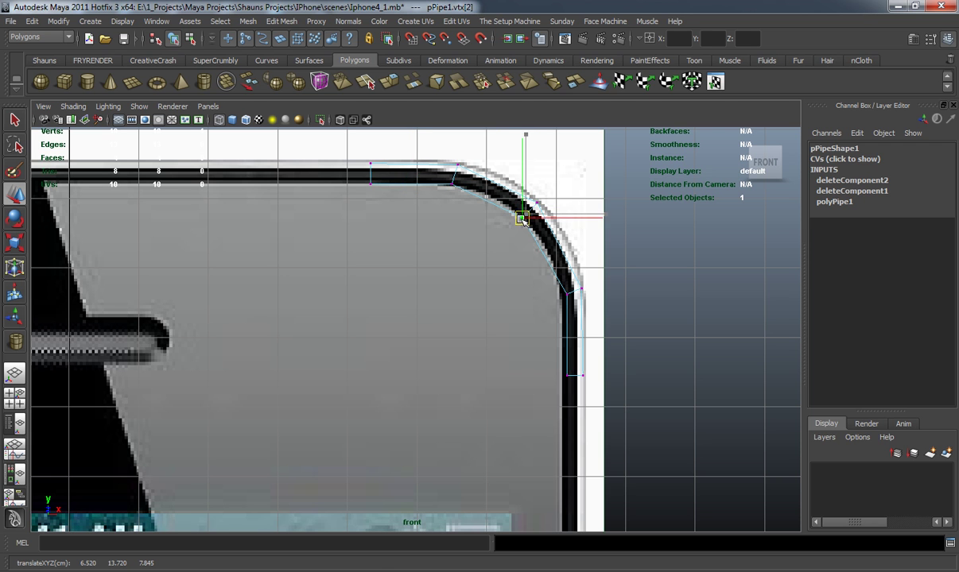
Step: Move the two inner vertices along the phone's side inward to the black border's inner edge
left_click(580, 301)
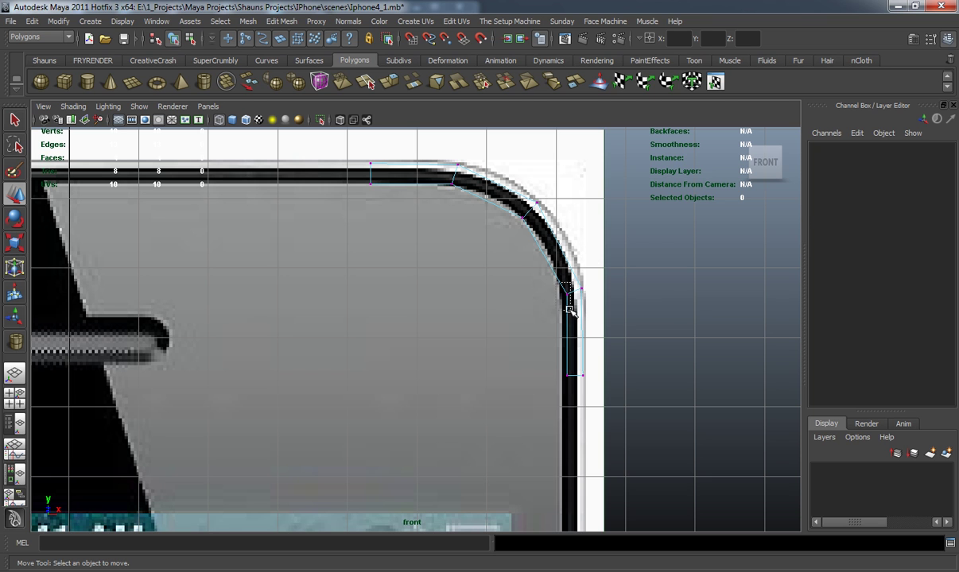
left_click(565, 295)
left_click_drag(647, 294, 644, 294)
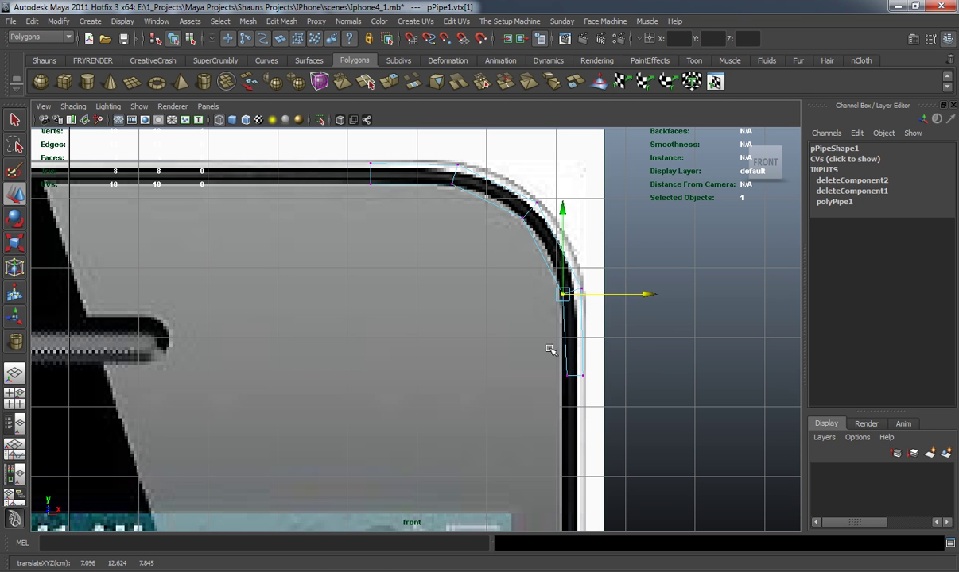
left_click(567, 378)
left_click_drag(648, 376, 642, 377)
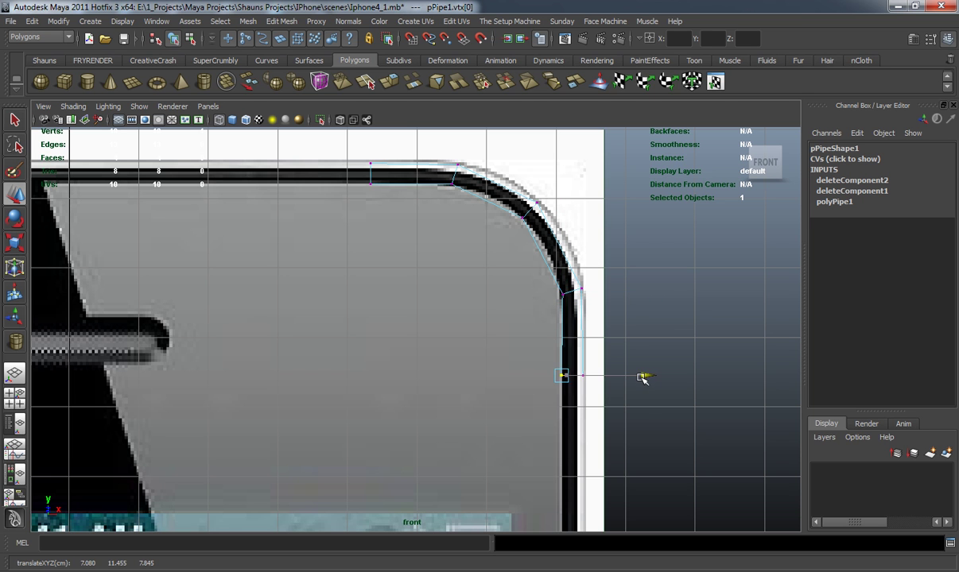
Step: Examine the corner arc's fit against the phone's rounded edge, with and without smooth preview
left_click(643, 338)
key("3")
key("1")
middle_click_drag(515, 254, 500, 297, "alt")
right_click_drag(499, 296, 531, 275, "alt")
middle_click_drag(547, 269, 492, 306, "alt")
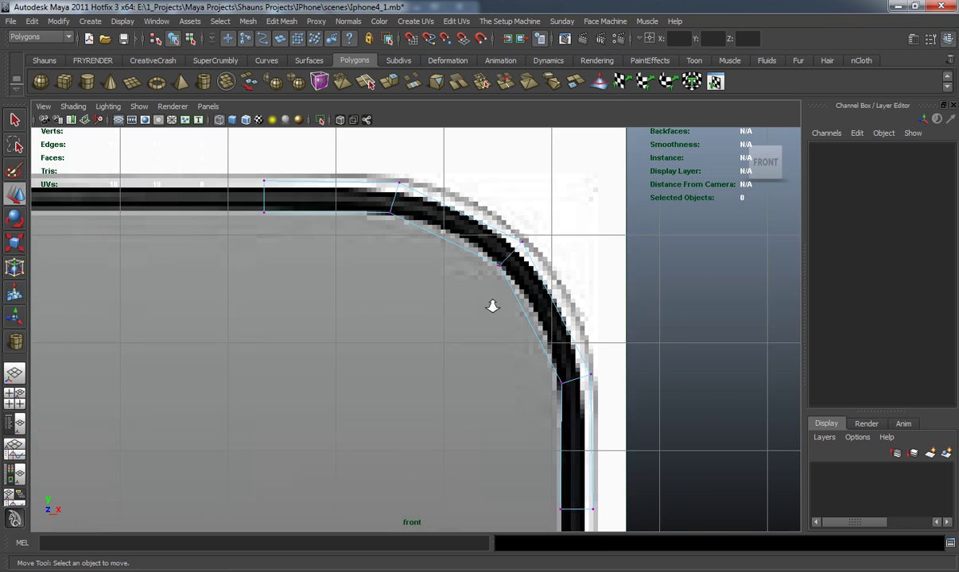
right_click_drag(492, 306, 510, 284, "alt")
left_click_drag(509, 238, 528, 250)
left_click(657, 313)
right_click_drag(656, 313, 595, 299, "alt")
middle_click_drag(596, 299, 602, 275, "alt")
mouse_move(469, 319)
right_mouse_down("alt")
mouse_move(499, 315)
mouse_move(499, 274)
mouse_move(470, 325)
right_mouse_up("alt")
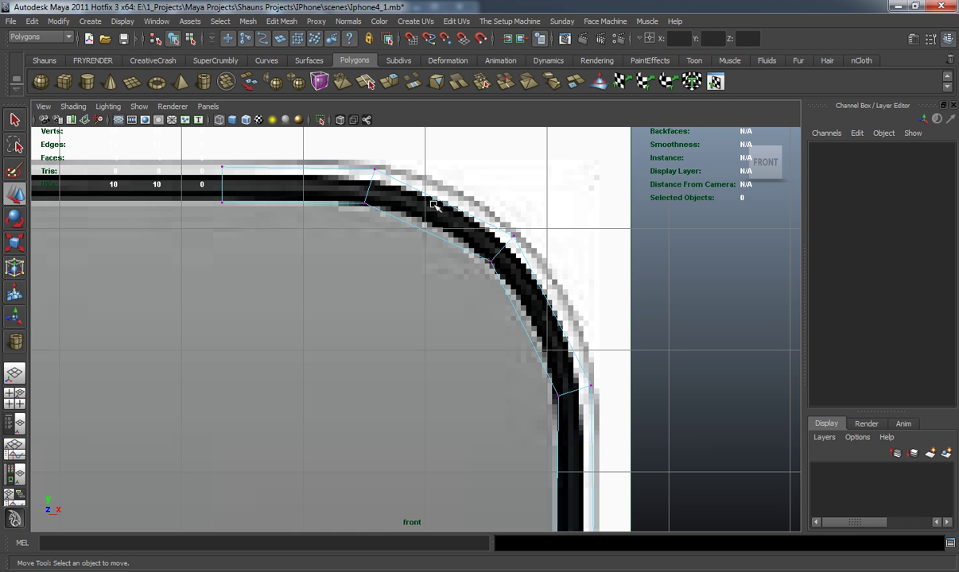
Step: Insert an edge loop midway across each of the two corner faces of the arc
left_click(403, 192)
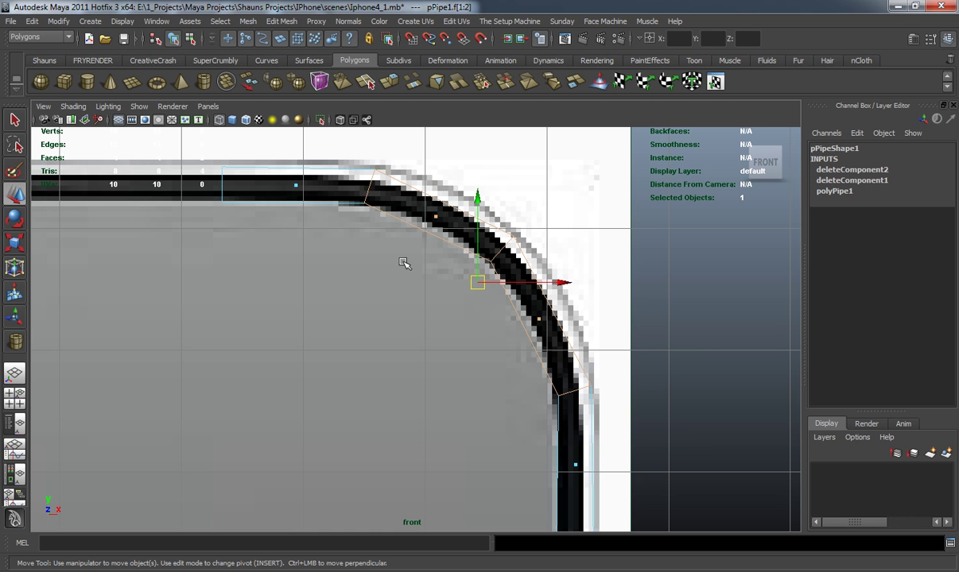
left_click(45, 60)
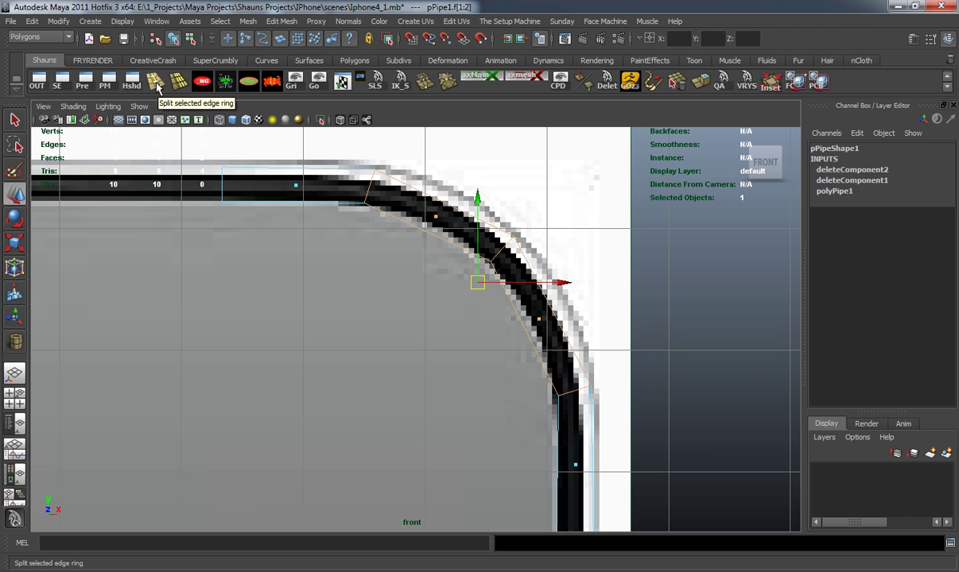
left_click(280, 21)
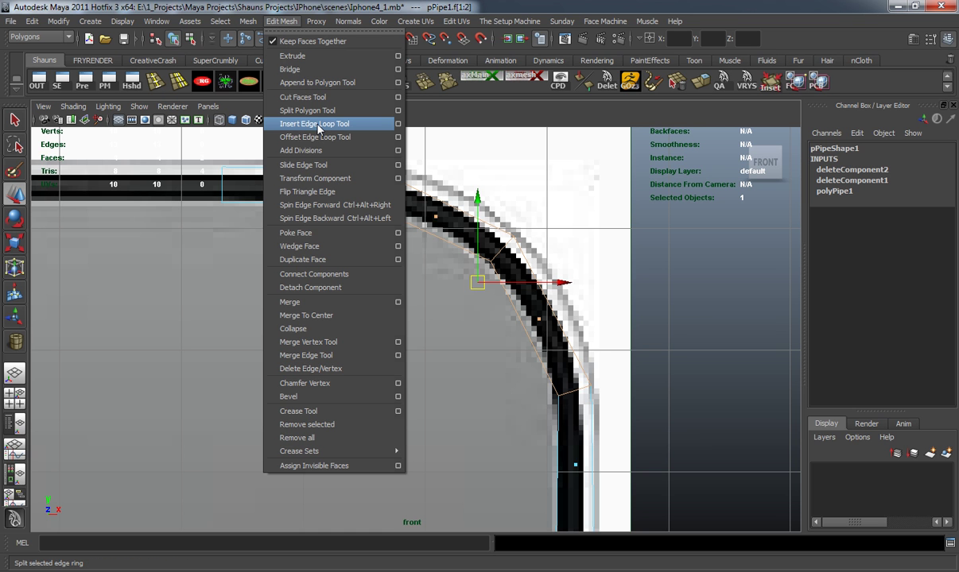
left_click(506, 167)
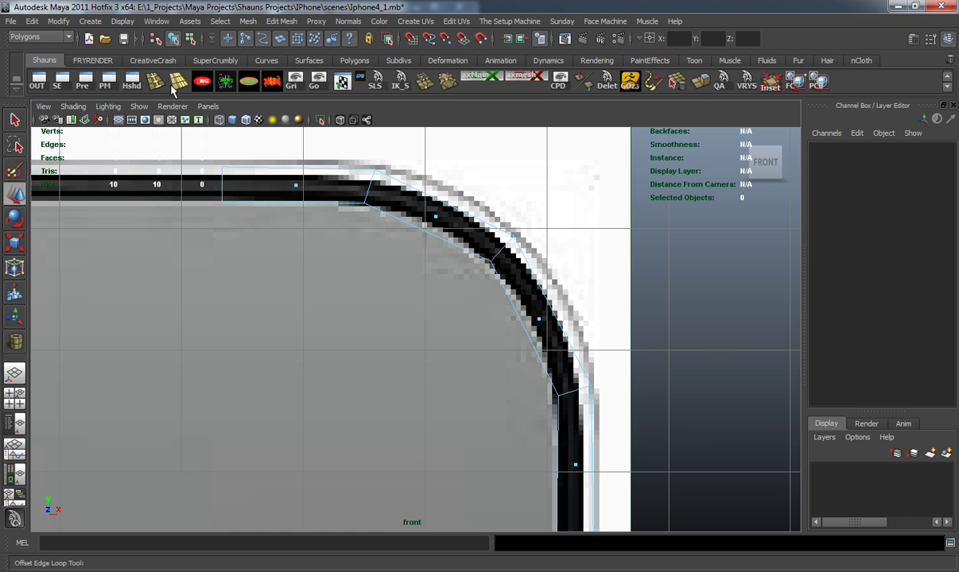
left_click(174, 86)
left_click_drag(405, 226, 430, 237)
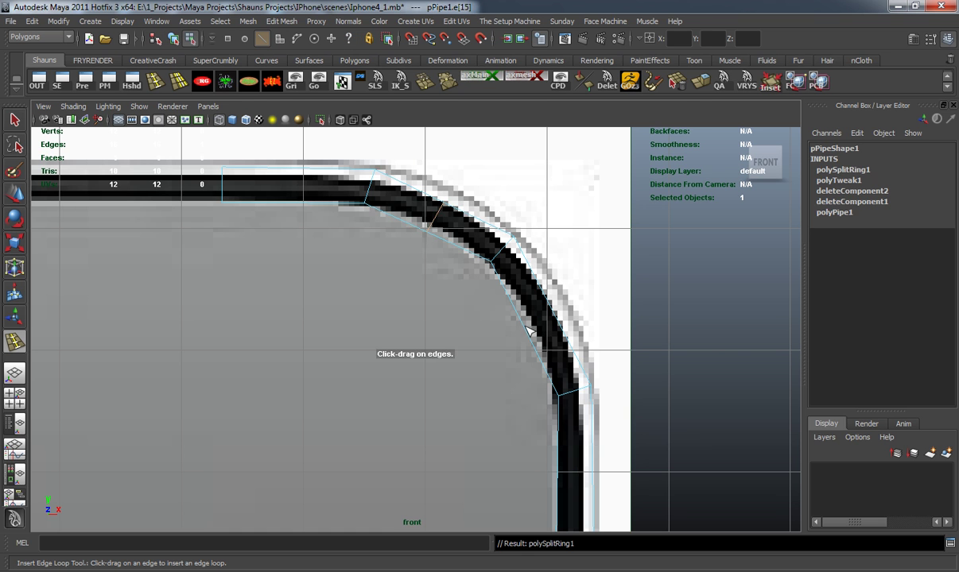
left_click_drag(512, 300, 526, 332)
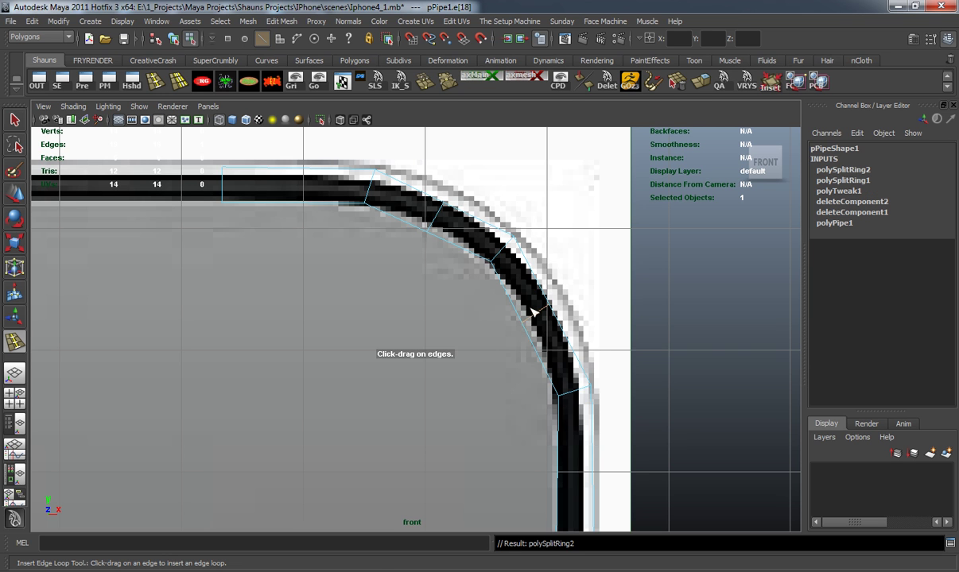
Step: Move the vertex pairs of both new edge loops outward to follow the phone's rounded corner and check the smooth preview
key("w")
right_click_drag(517, 310, 502, 290)
left_click_drag(505, 286, 547, 307)
left_click(588, 281)
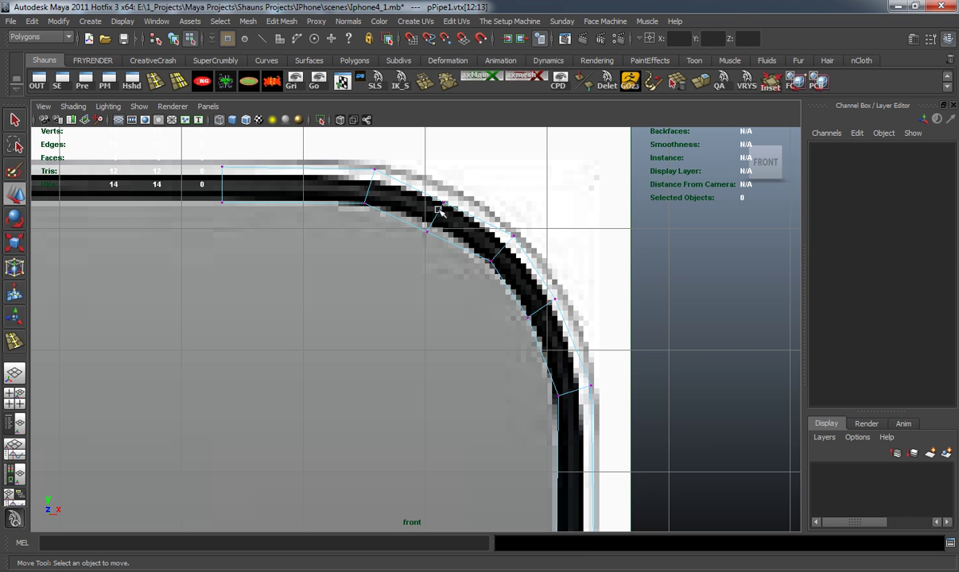
left_click_drag(451, 257, 438, 257)
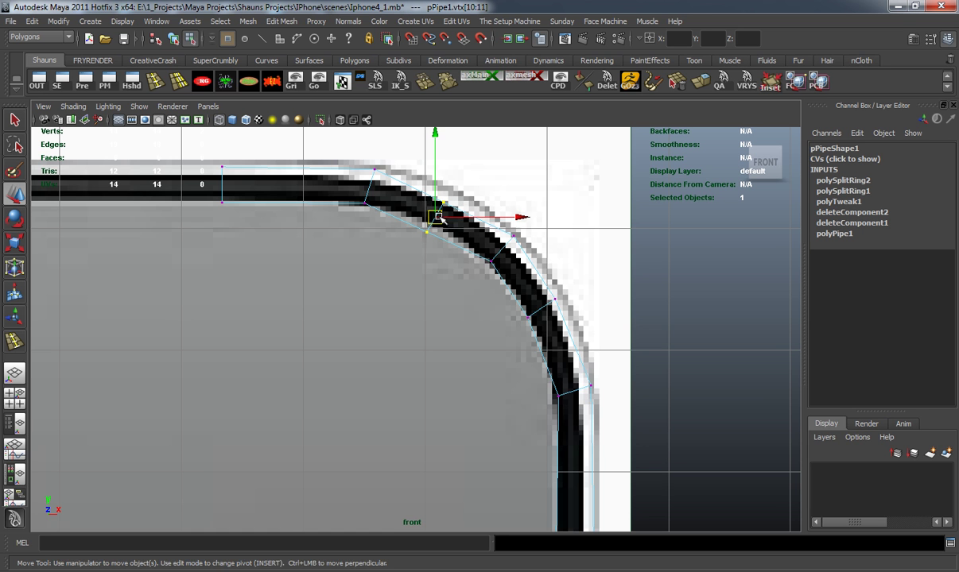
left_click(469, 288)
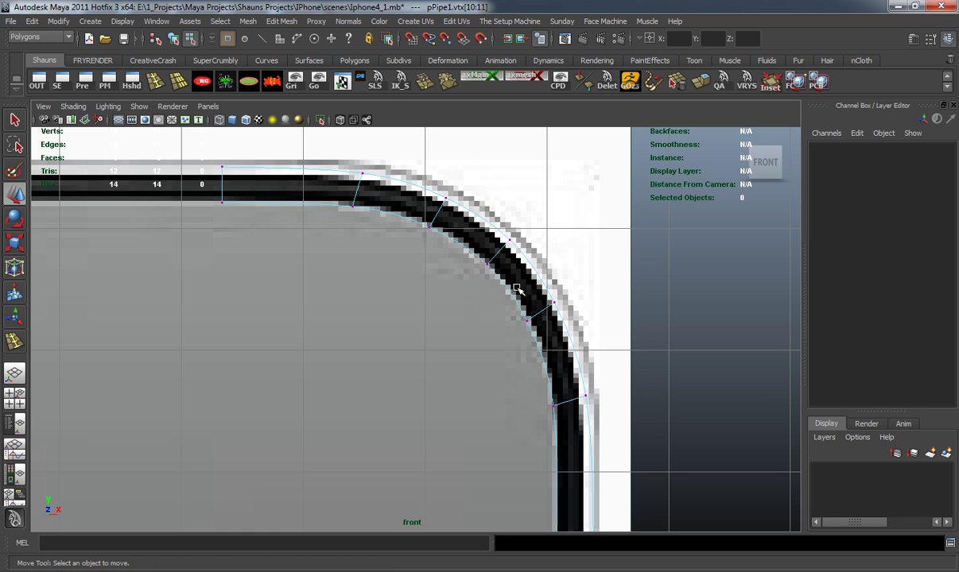
scroll(493, 266, "down", 5)
scroll(512, 310, "down", 3)
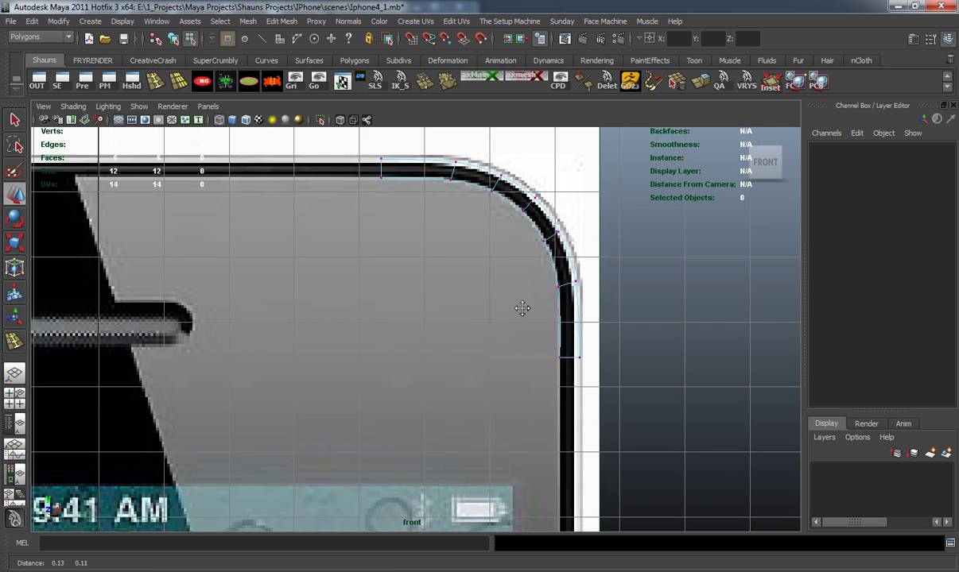
Step: In the side view, move all of the arc's vertices in depth to the outer face of the phone's black border
key("space")
key("space")
left_click_drag(550, 349, 278, 348, "alt")
key("space")
key("space")
middle_click_drag(482, 248, 500, 314, "alt")
left_click_drag(278, 248, 353, 280)
left_click_drag(236, 241, 336, 259)
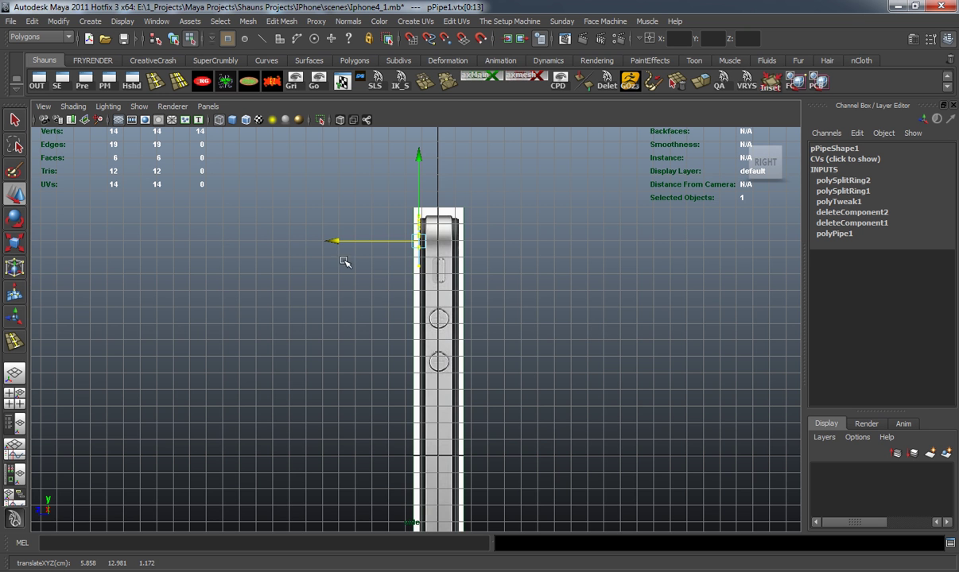
scroll(455, 229, "up", 6)
middle_click_drag(455, 203, 443, 366, "alt")
scroll(443, 354, "up", 9)
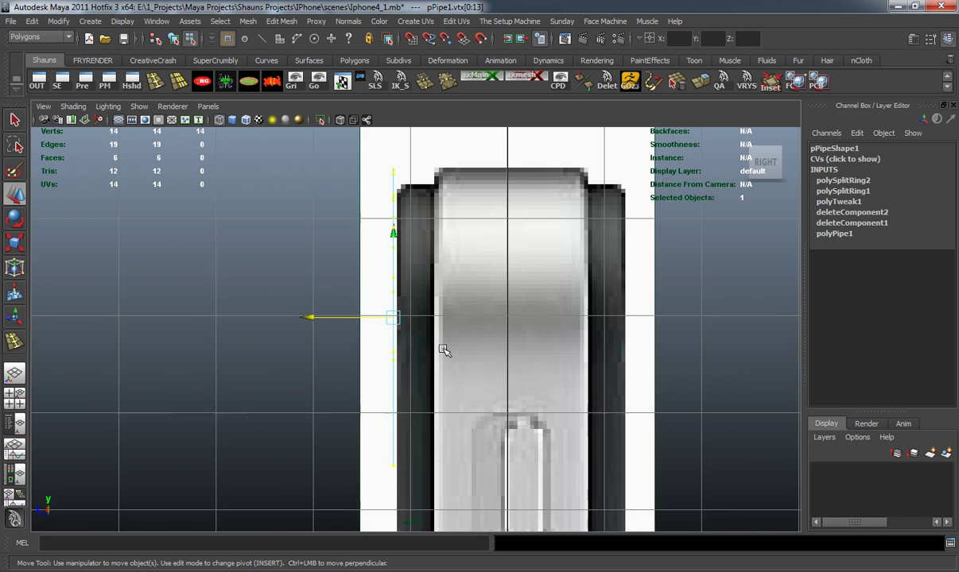
left_click_drag(306, 316, 310, 317)
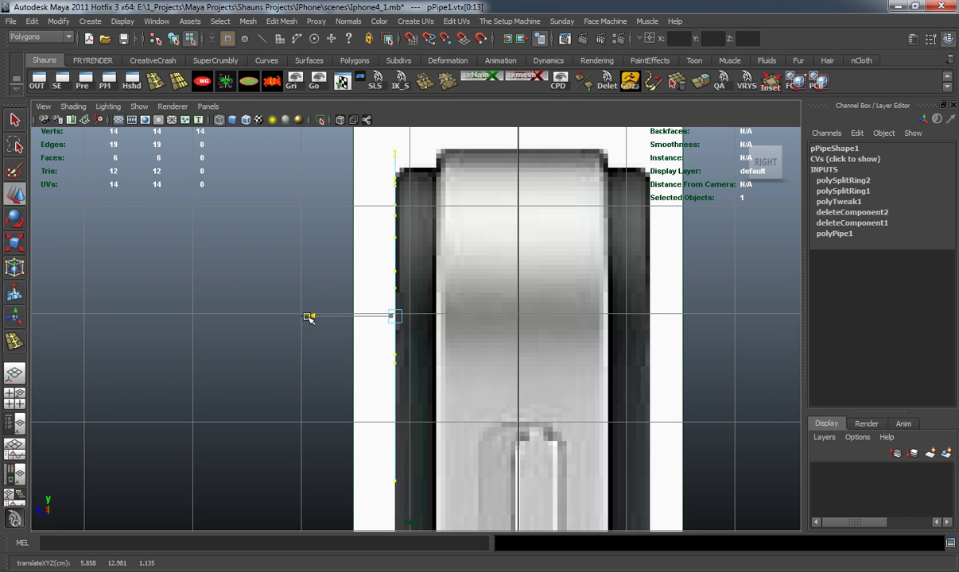
scroll(338, 223, "down", 3)
Step: Lower all vertices except the bottom pair slightly in the side view and check the fit in the front view
left_click_drag(475, 395, 476, 396)
left_click_drag(403, 201, 402, 203)
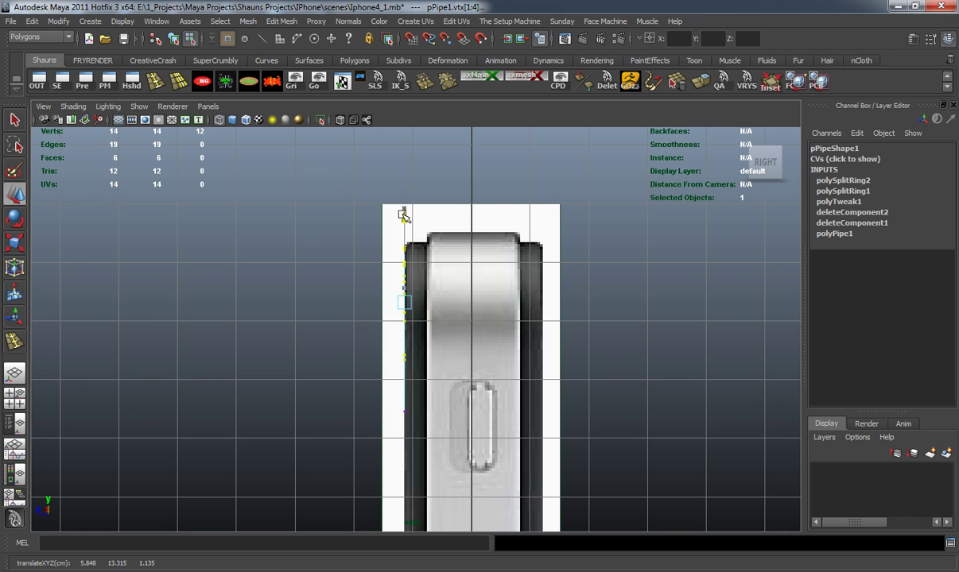
left_click(286, 296)
key("space")
key("space")
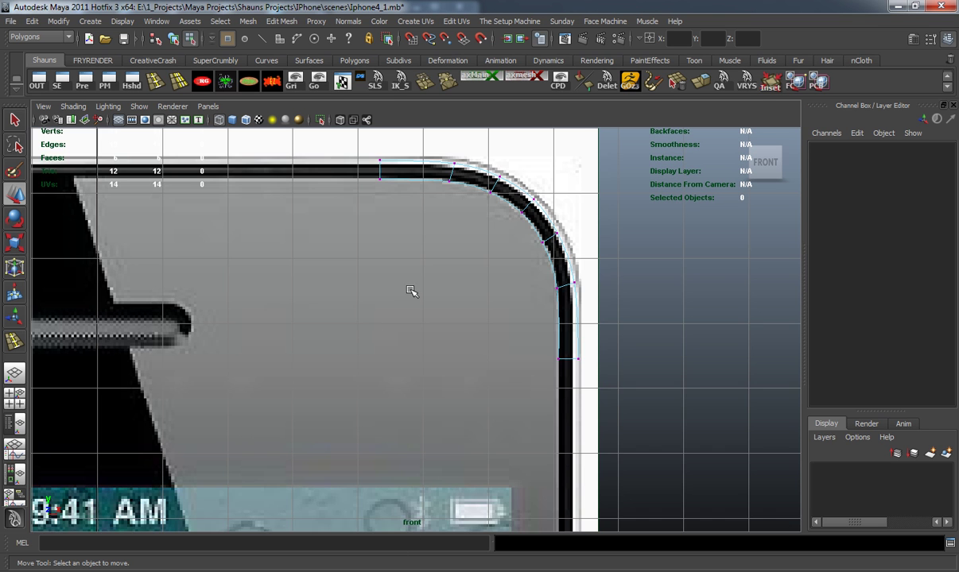
middle_click_drag(441, 260, 435, 282, "alt")
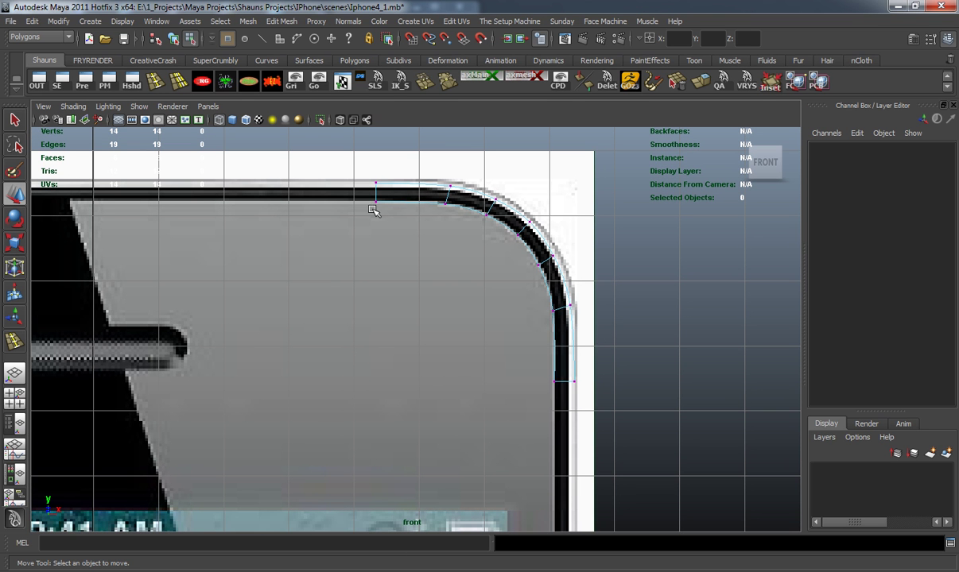
left_click_drag(344, 159, 593, 434)
left_click(355, 275)
key("1")
middle_click_drag(377, 248, 452, 251, "alt")
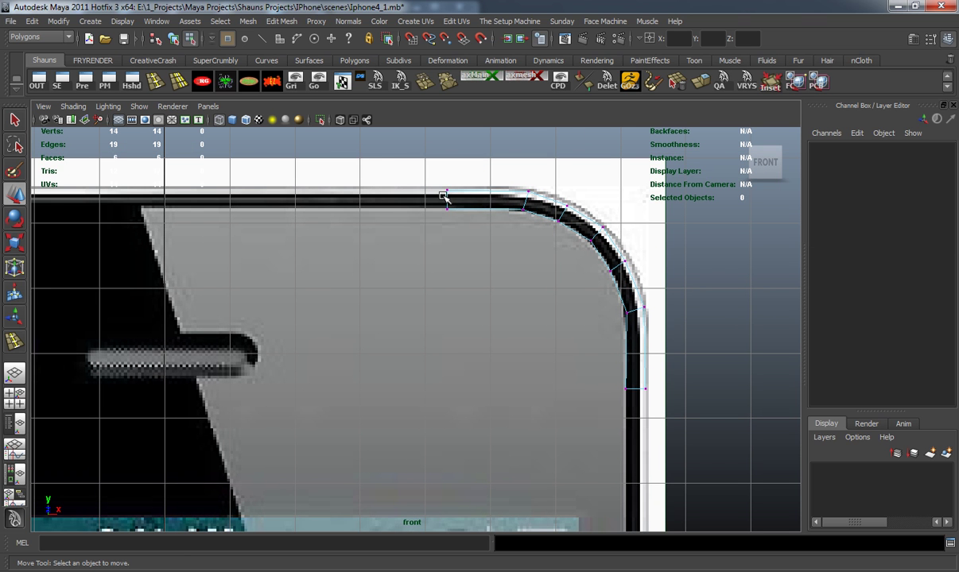
Step: Extrude the end edge at the arc's upper end and move it along the phone's top edge to lengthen the strip
right_click(446, 199)
right_click_drag(448, 199, 449, 169)
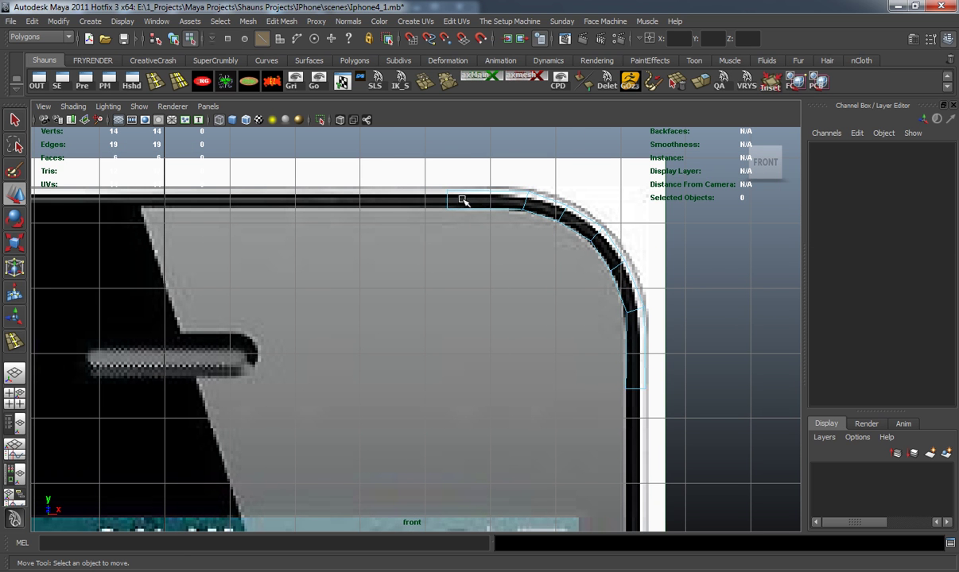
left_click(451, 201)
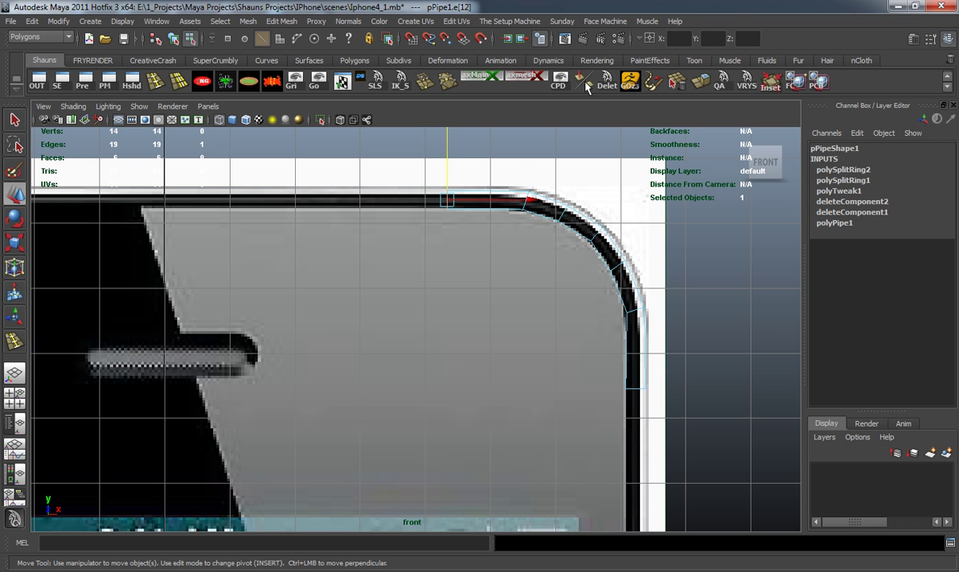
left_click(281, 22)
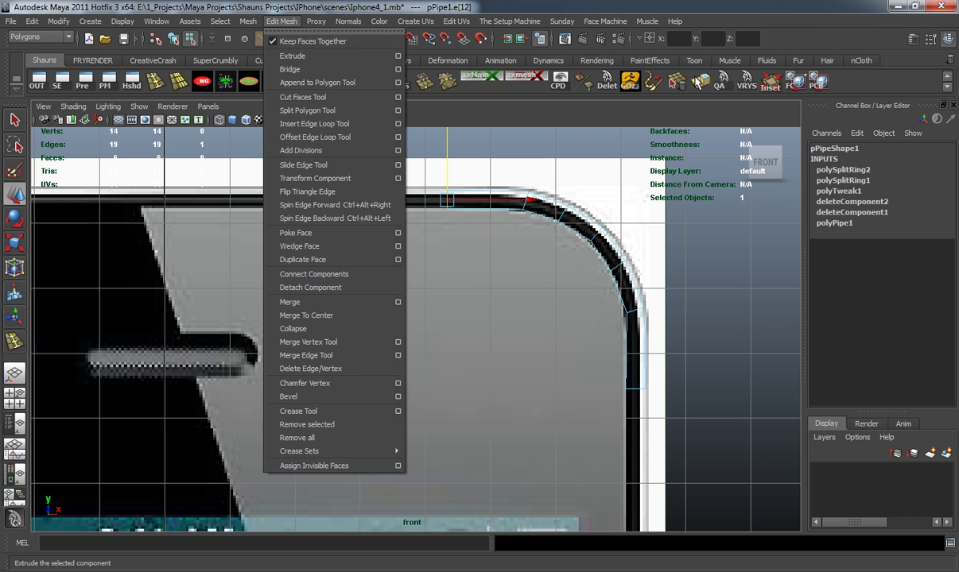
left_click(711, 5)
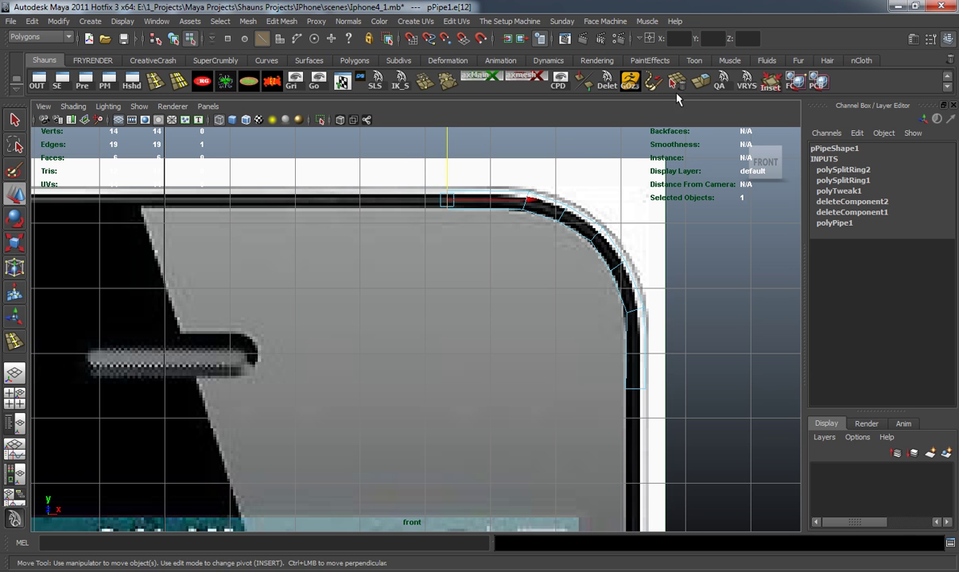
left_click(698, 86)
middle_click_drag(458, 261, 635, 292, "alt")
key("w")
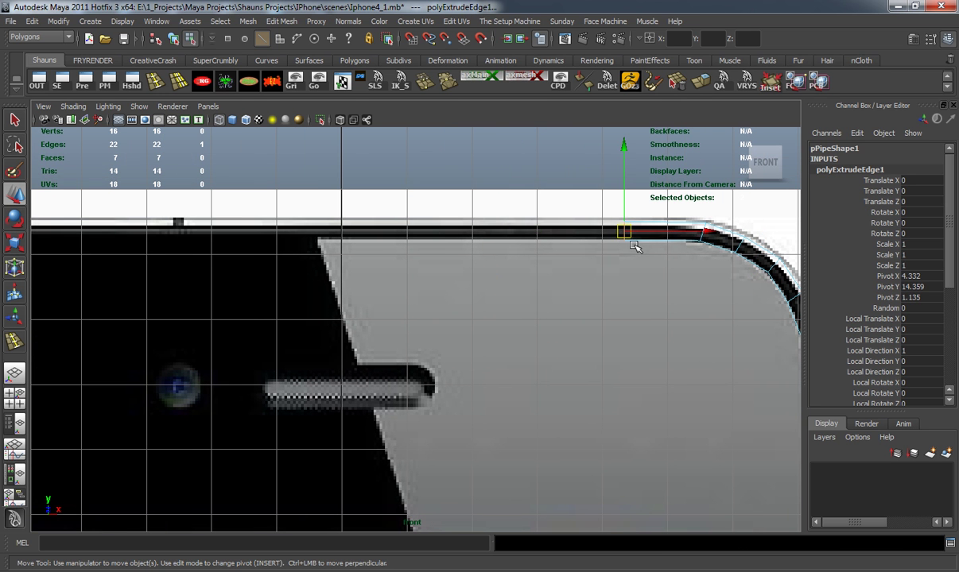
left_click_drag(696, 234, 356, 240)
middle_click_drag(597, 392, 492, 296, "alt")
left_click(507, 301)
middle_click_drag(503, 239, 496, 286, "alt")
Step: Extrude the five inner edges along the top strip and around the corner downward into a front panel
key("space")
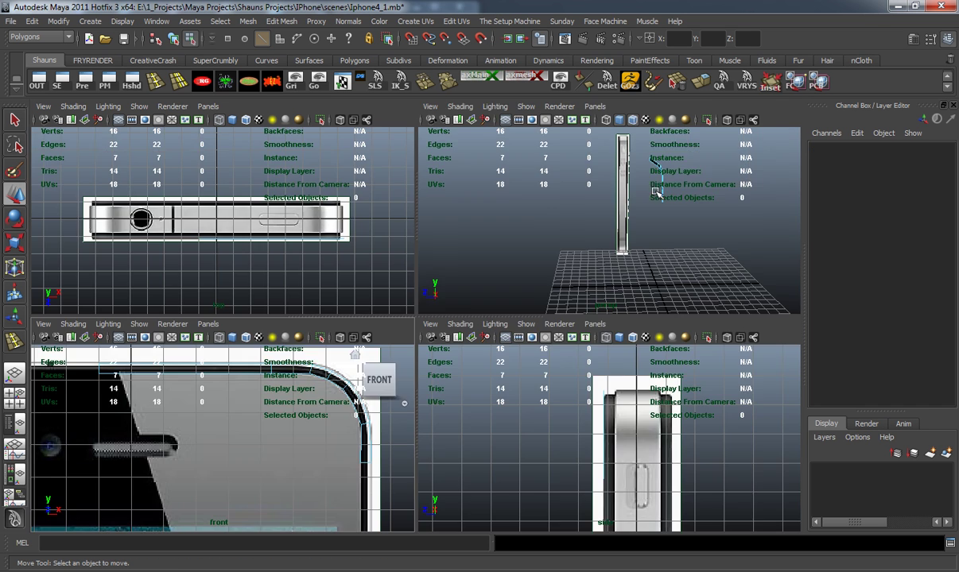
key("space")
left_click_drag(525, 230, 549, 274, "alt")
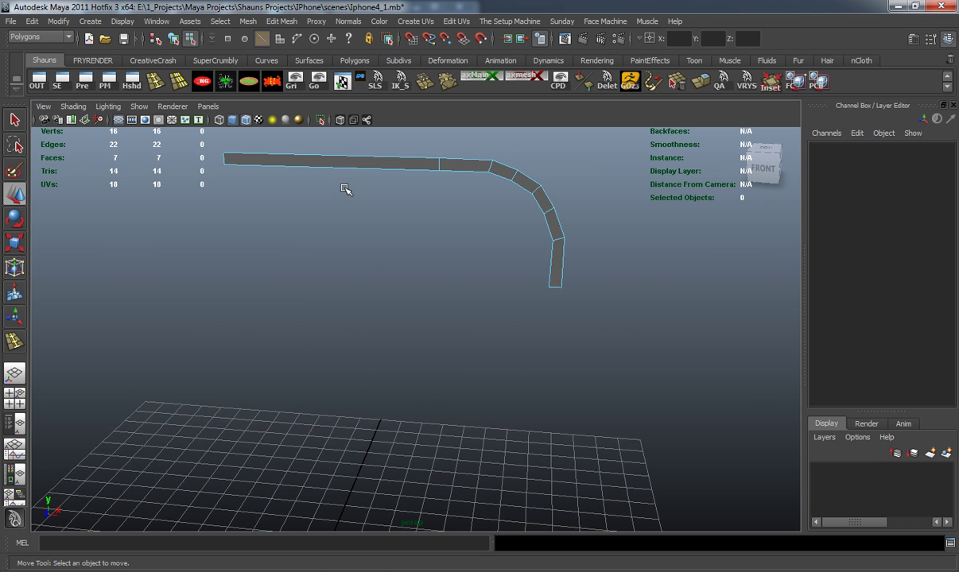
left_click_drag(353, 190, 361, 189)
left_click(461, 171, "shift")
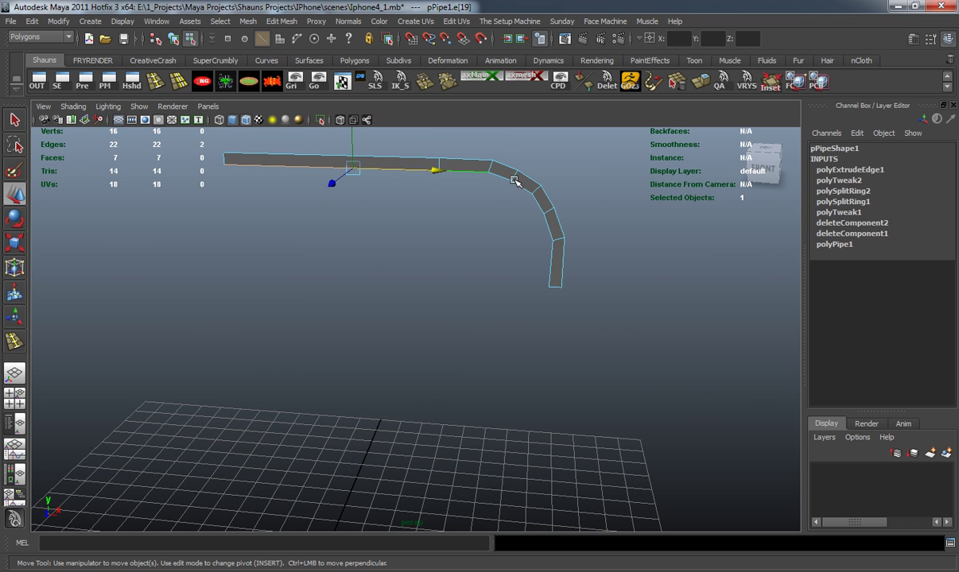
left_click(504, 178, "shift")
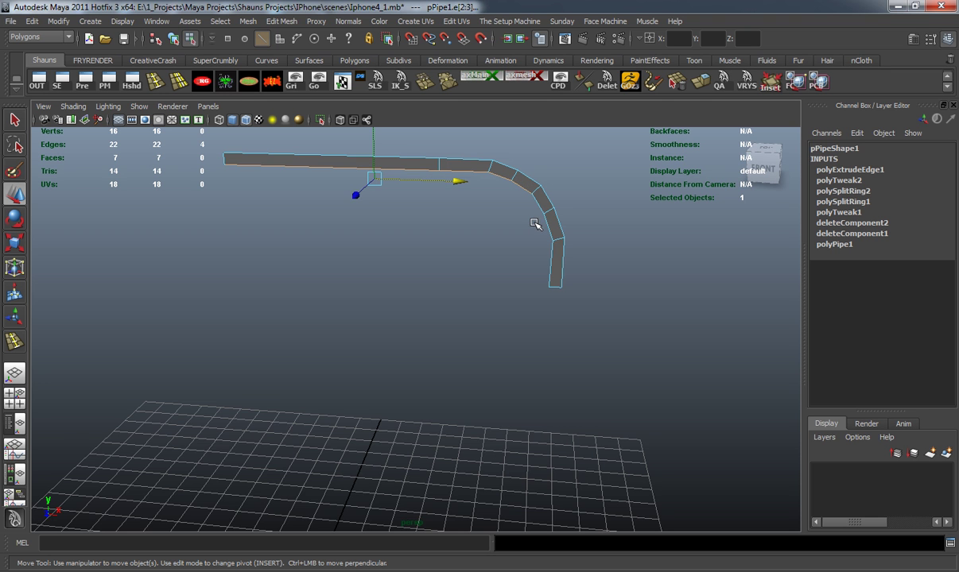
left_click(537, 205, "shift")
left_click_drag(550, 242, 516, 242, "alt")
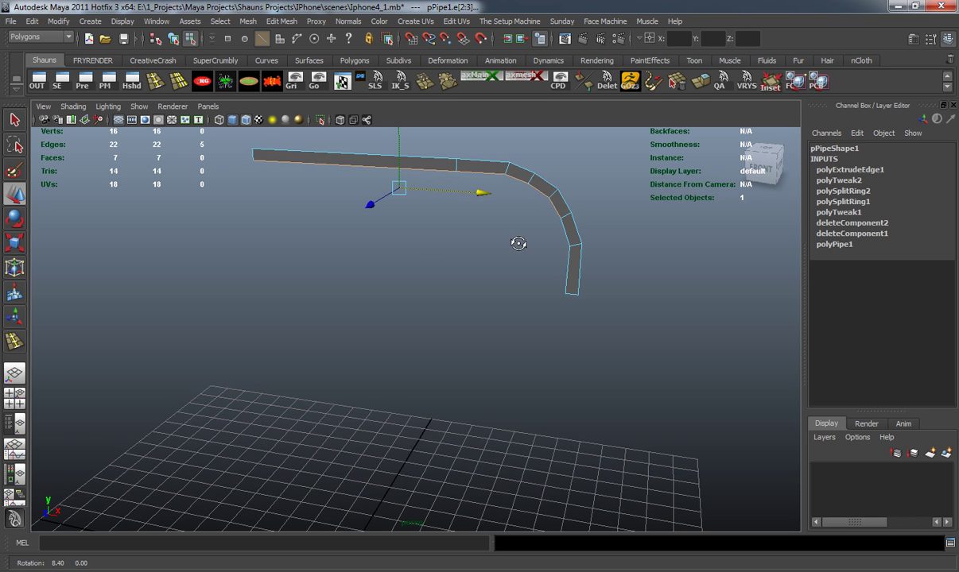
left_click(700, 83)
left_click_drag(449, 149, 392, 228, "alt")
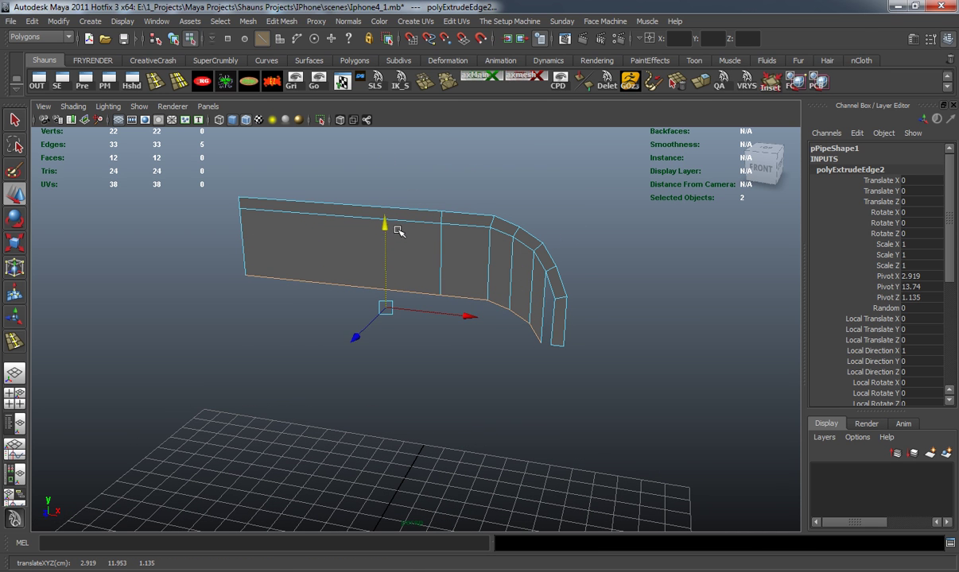
Step: Flatten the panel's lower edges into a level line and lower them to the end of the side segment
key("r")
left_click_drag(386, 414, 439, 303)
key("space")
key("space")
middle_click_drag(338, 398, 314, 367, "alt")
key("w")
left_click_drag(398, 234, 395, 265)
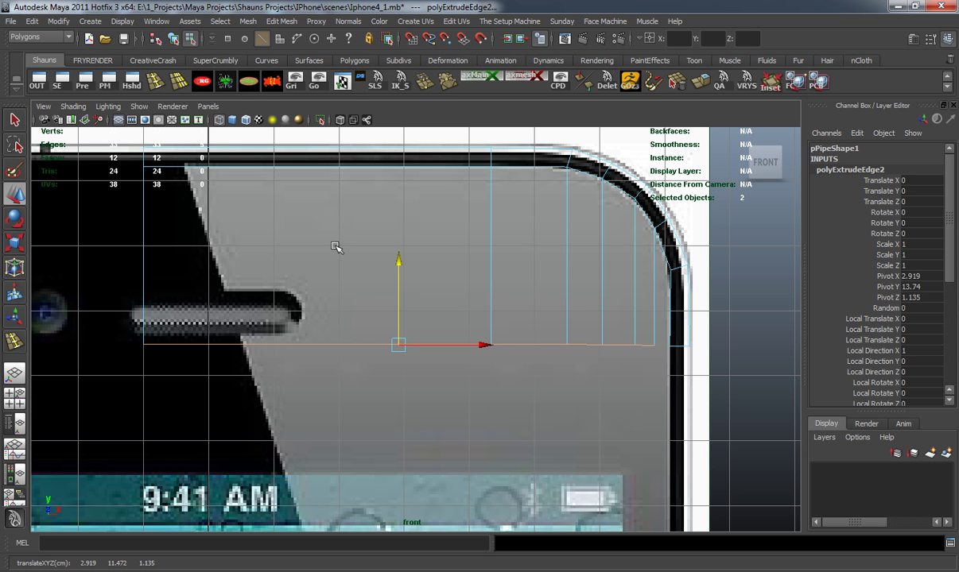
left_click(726, 292)
Step: Insert a horizontal edge loop across the front panel, between its curved upper border and its bottom edge
key("space")
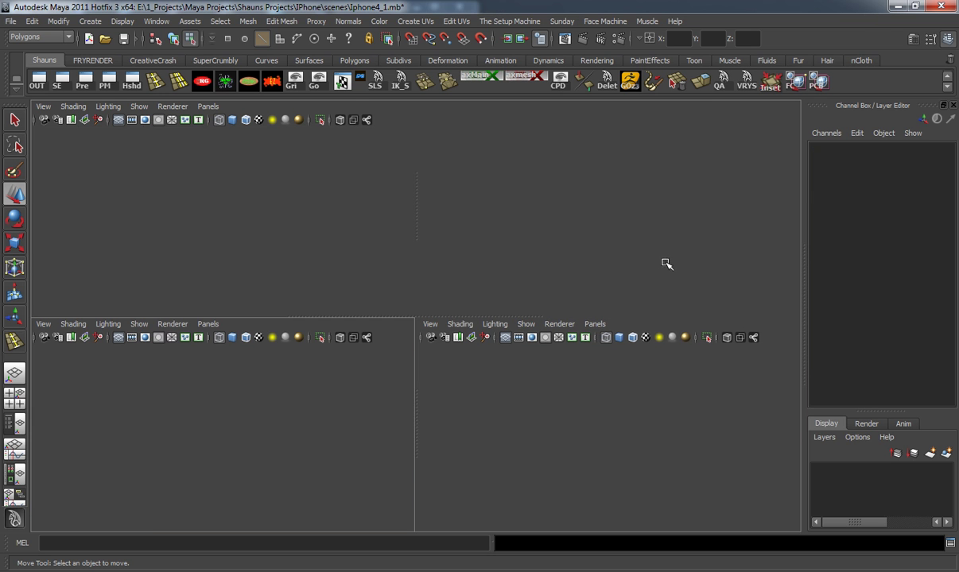
key("space")
scroll(620, 289, "up", 3)
left_click_drag(620, 289, 574, 303, "alt")
key("3")
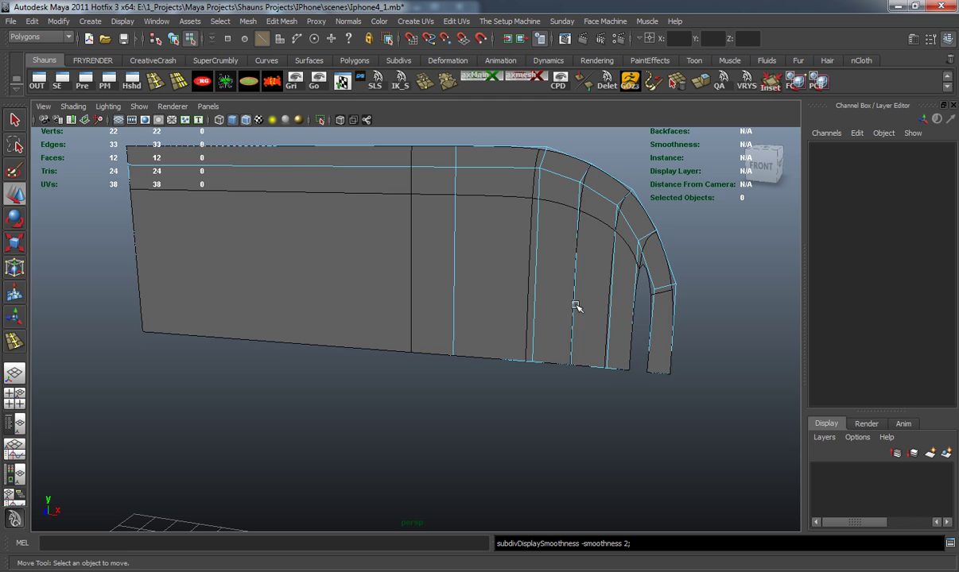
key("1")
scroll(532, 368, "up", 5)
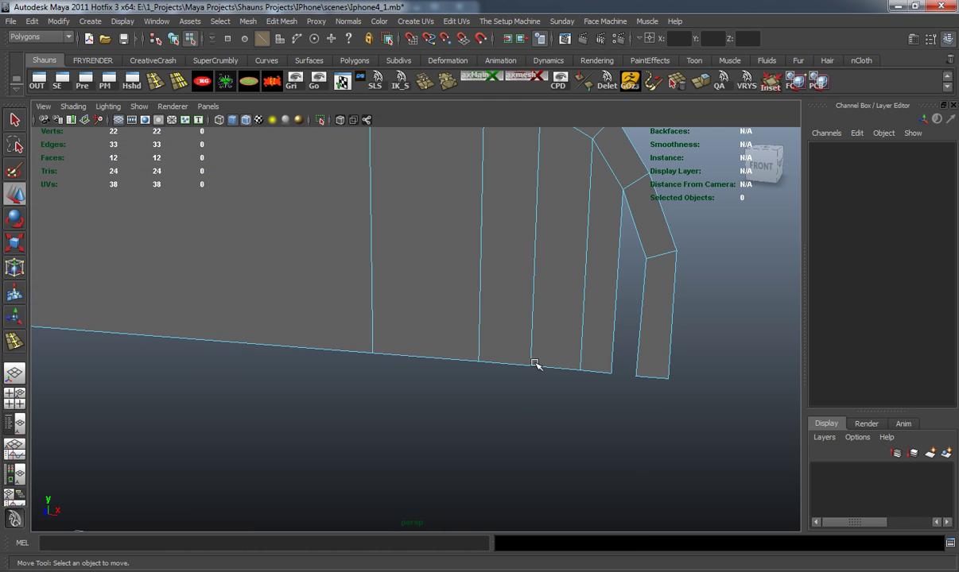
left_click(157, 83)
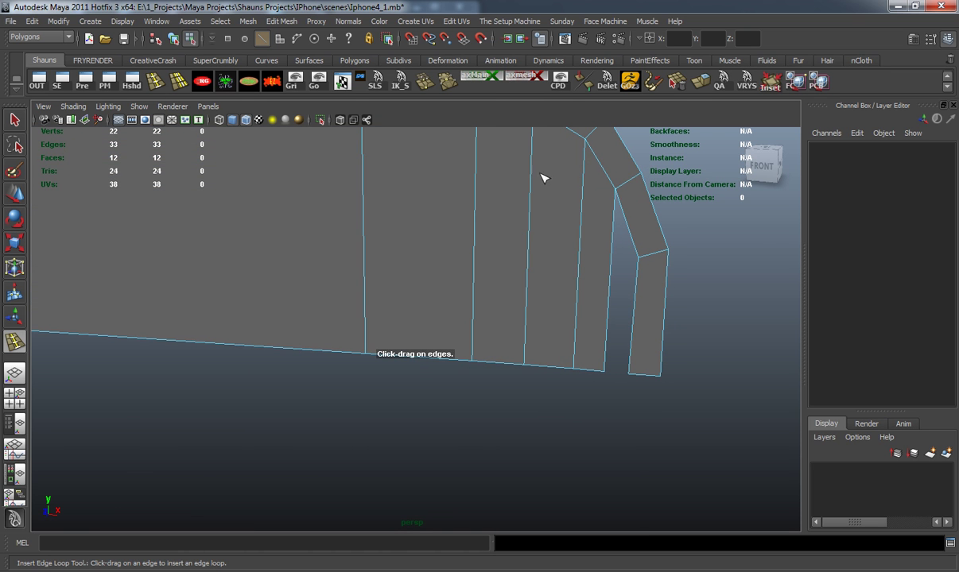
left_click_drag(533, 160, 524, 216)
Step: Flatten the new edge loop into a level line and move it vertically to about 12.59, level with the strip's lowest inner corner vertex
key("r")
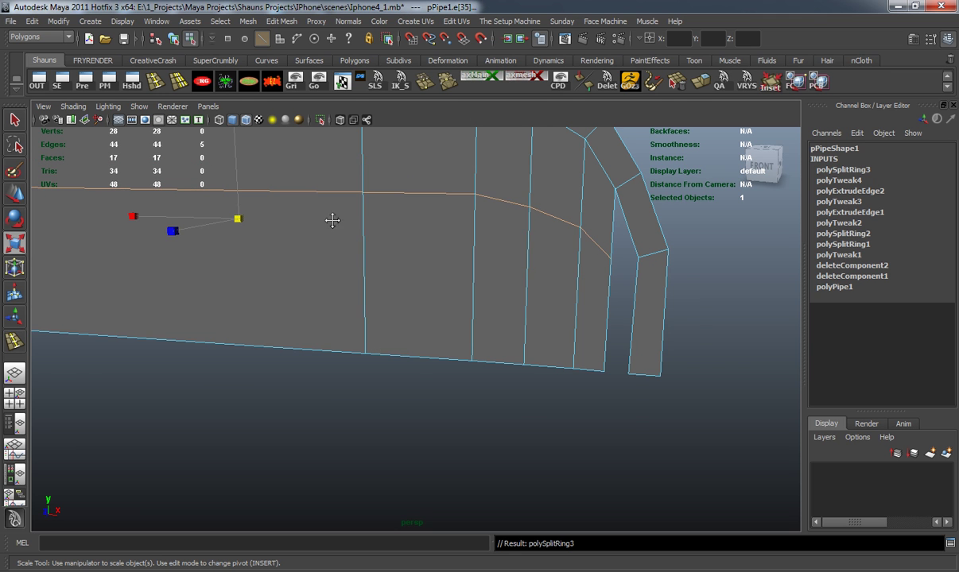
middle_click_drag(325, 209, 354, 255, "alt")
left_click_drag(260, 142, 272, 265)
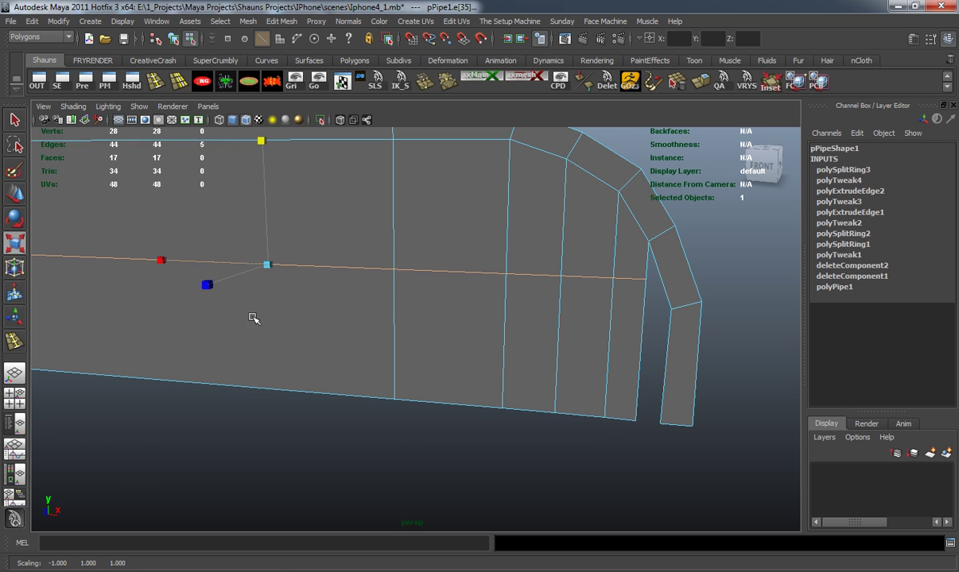
key("space")
key("space")
left_click_drag(398, 133, 398, 187)
key("w")
Step: Merge the panel's outer vertices with the neighbouring side strip vertices, at the new loop and at the bottom edge
right_click_drag(639, 270, 578, 278)
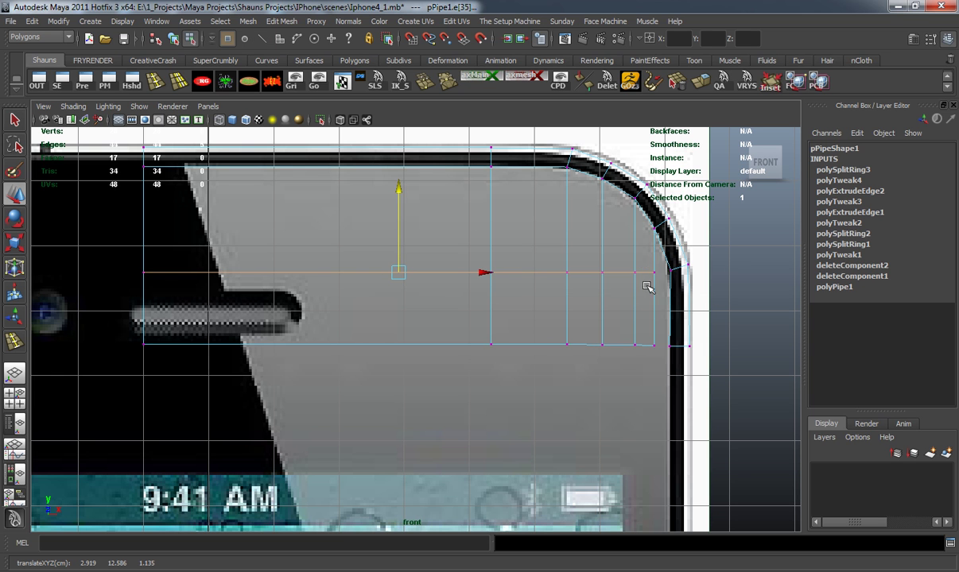
left_click(672, 280)
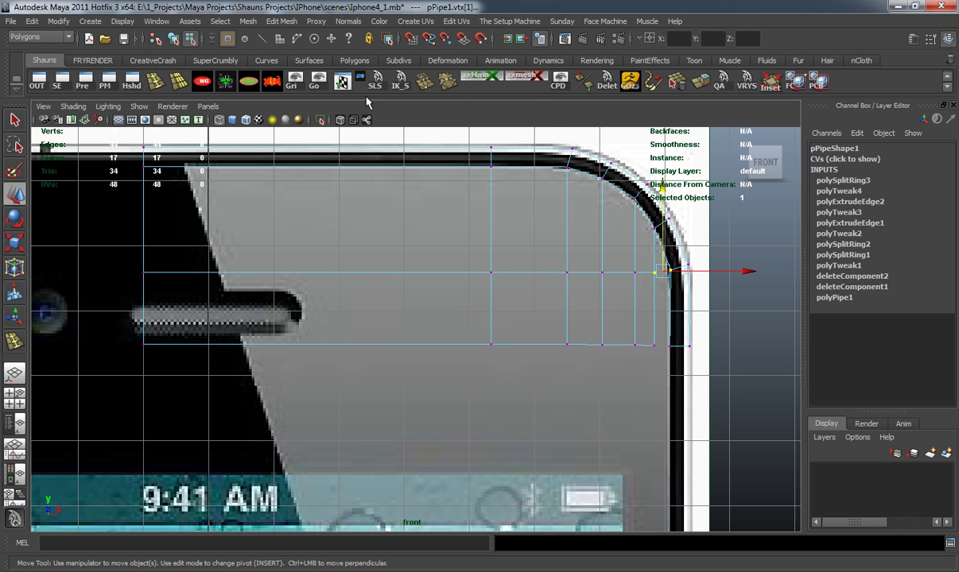
left_click(425, 84)
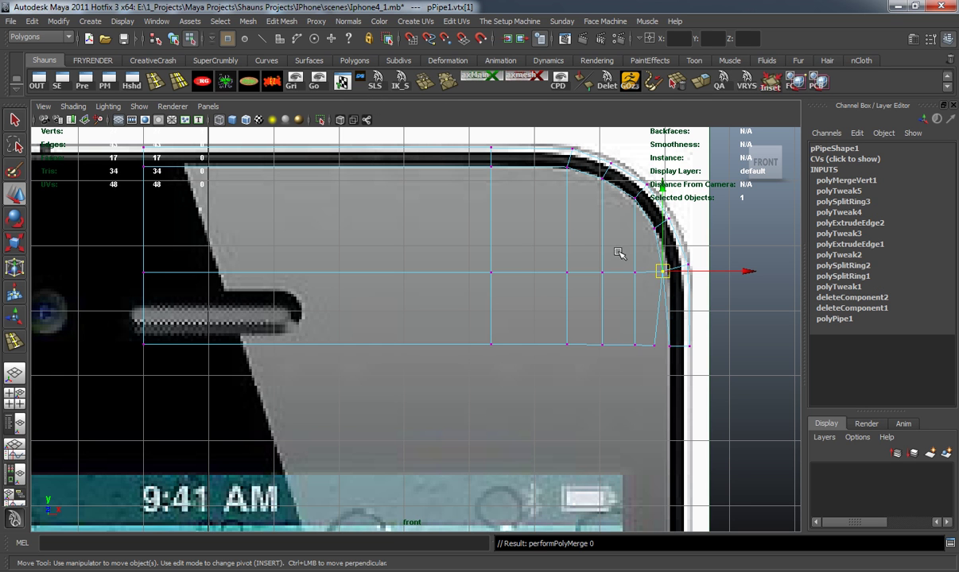
left_click(281, 21)
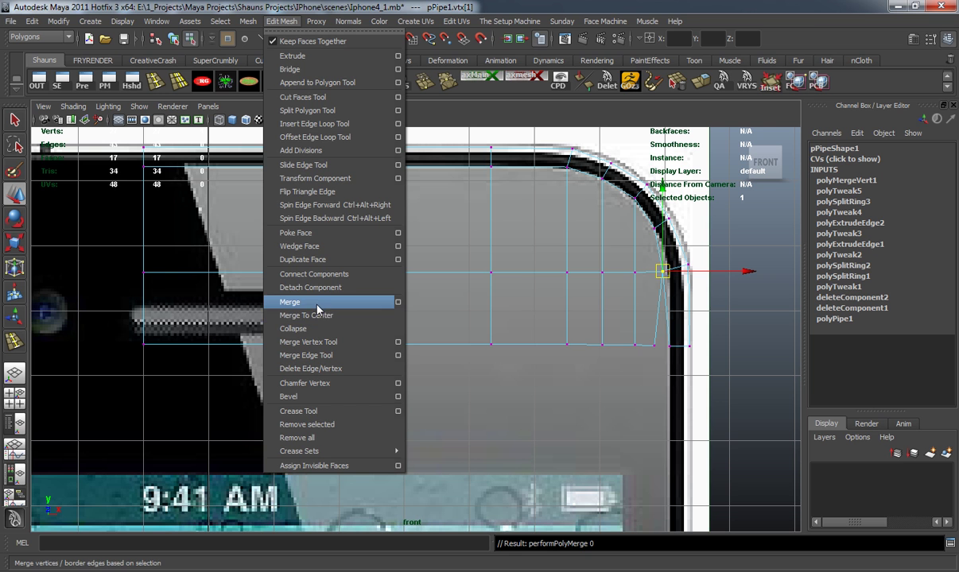
middle_click_drag(729, 329, 681, 333, "alt")
middle_click_drag(624, 371, 613, 385)
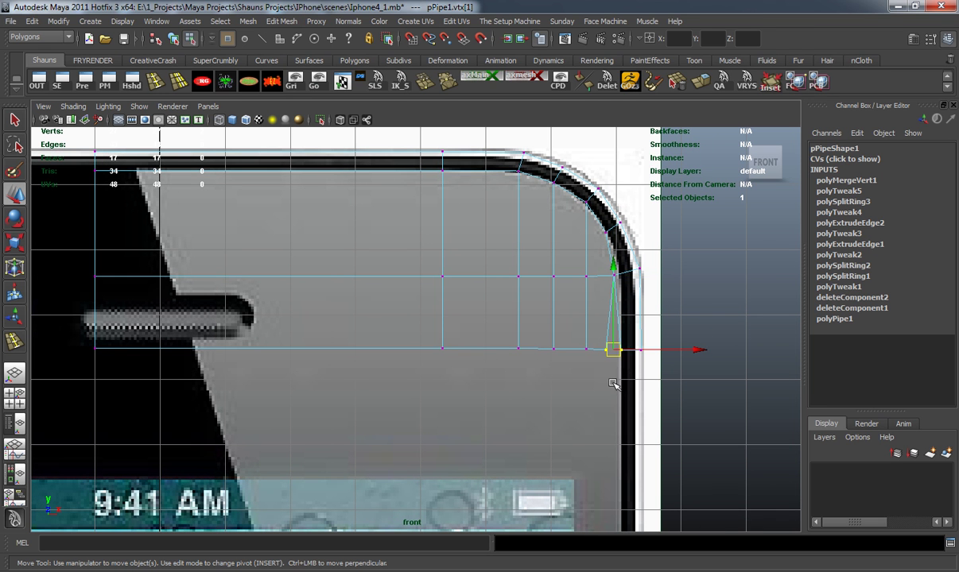
key("g")
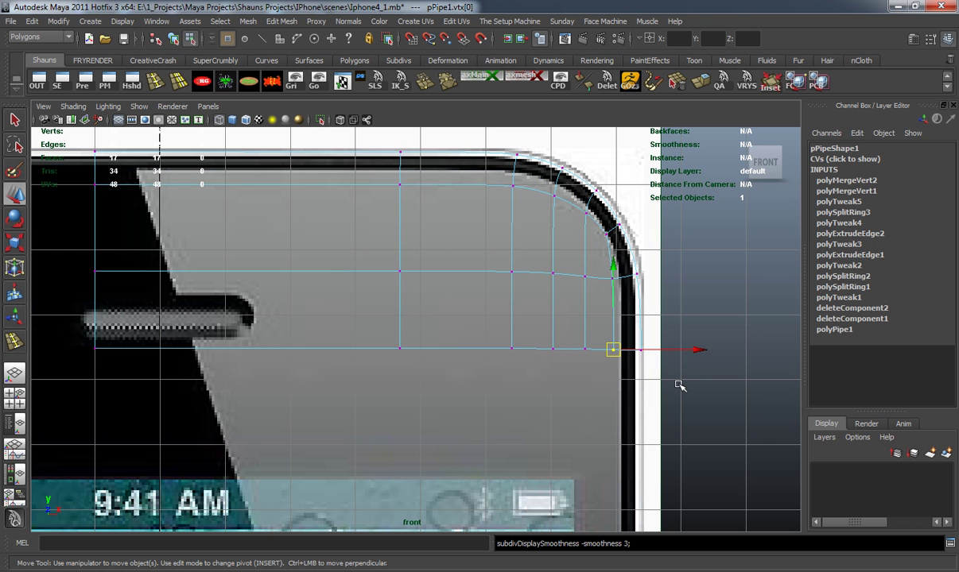
left_click(678, 385)
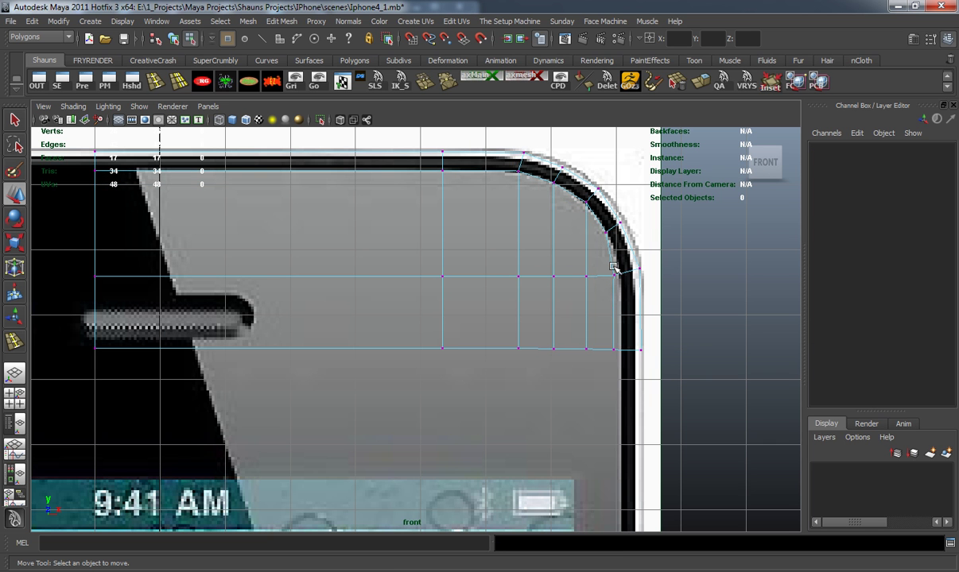
Step: Flatten the panel's bottom row of seven vertices into a level line in the front view
key("space")
key("space")
left_click_drag(627, 240, 469, 258, "alt")
middle_click_drag(544, 260, 430, 182, "alt")
left_click_drag(430, 182, 537, 280, "alt")
key("space")
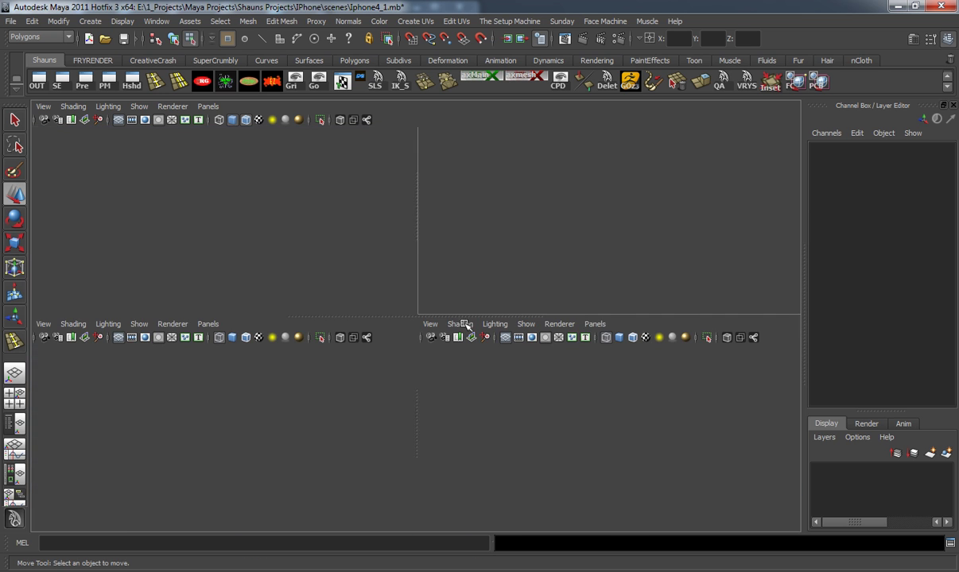
key("space")
scroll(278, 423, "down", 5)
middle_click_drag(389, 344, 403, 281, "alt")
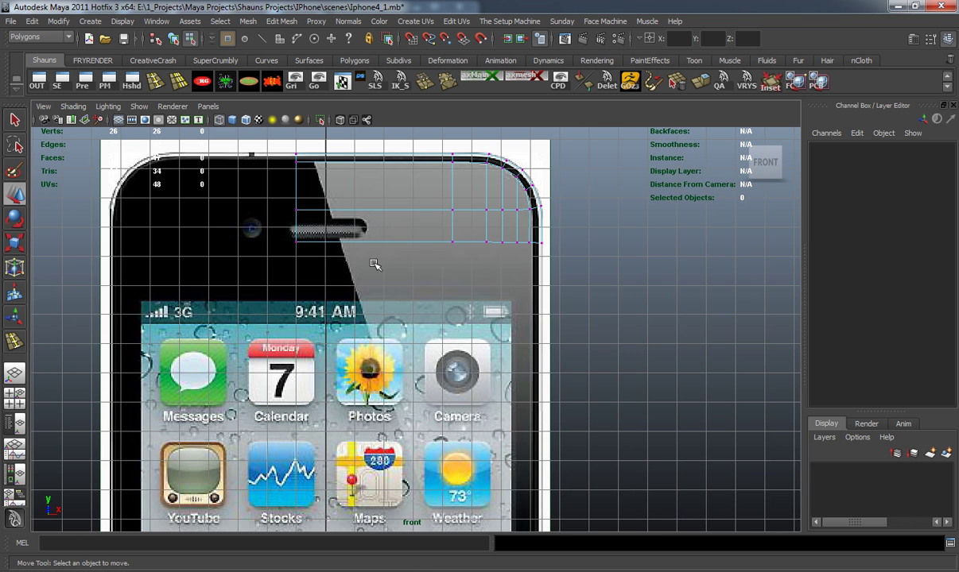
left_click_drag(267, 232, 530, 256)
key("r")
scroll(531, 313, "up", 4)
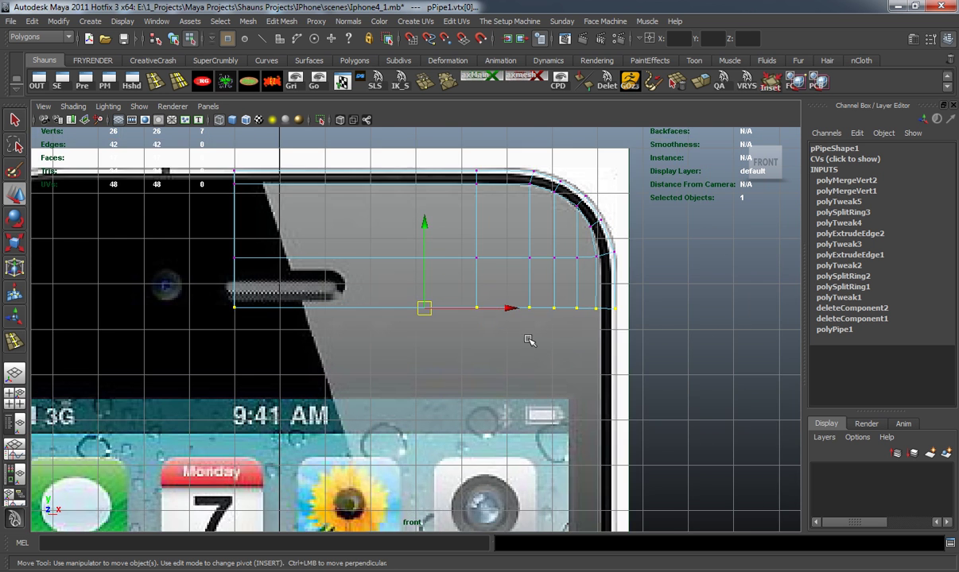
left_click_drag(430, 419, 443, 276)
Step: Scale the seven vertices of the row above the bottom edge vertically until they form a level line
left_click_drag(137, 205, 707, 260)
middle_click_drag(593, 264, 587, 345, "alt")
left_click_drag(420, 429, 440, 295)
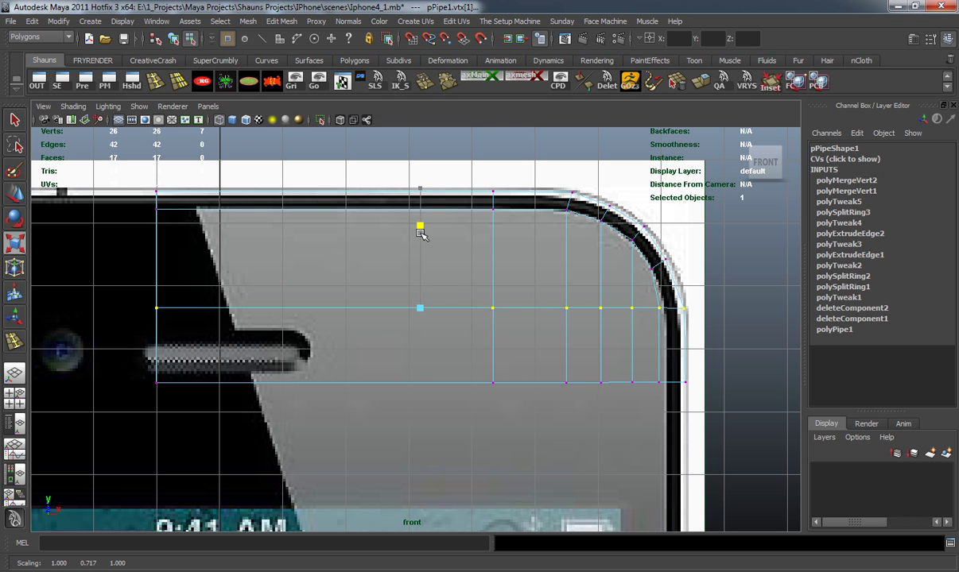
left_click_drag(422, 295, 423, 307)
left_click(725, 348)
Step: Move the side strip's two lower inner vertices slightly outward toward the phone's black rim
right_click_drag(687, 353, 770, 363, "alt")
middle_click_drag(769, 363, 585, 343, "alt")
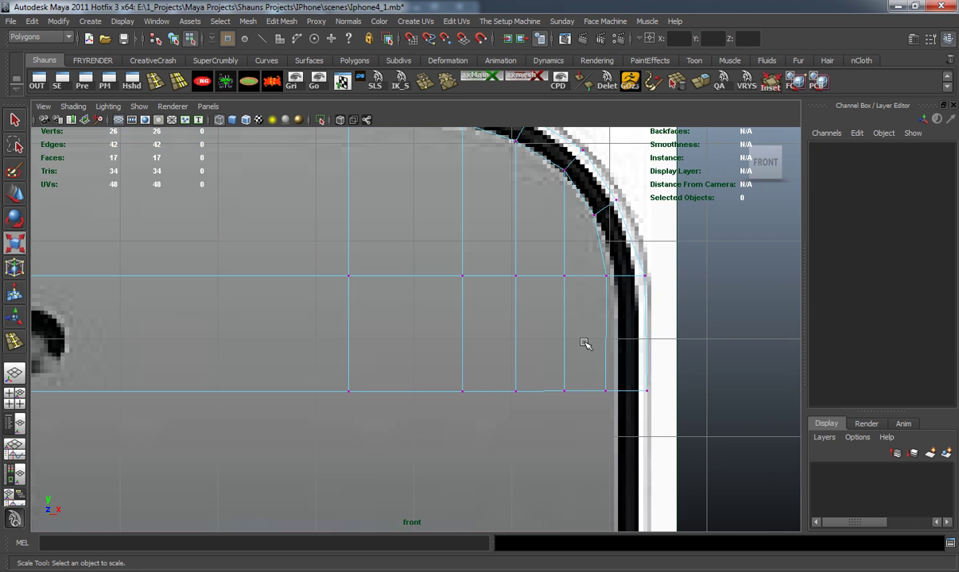
left_click_drag(611, 320, 616, 420)
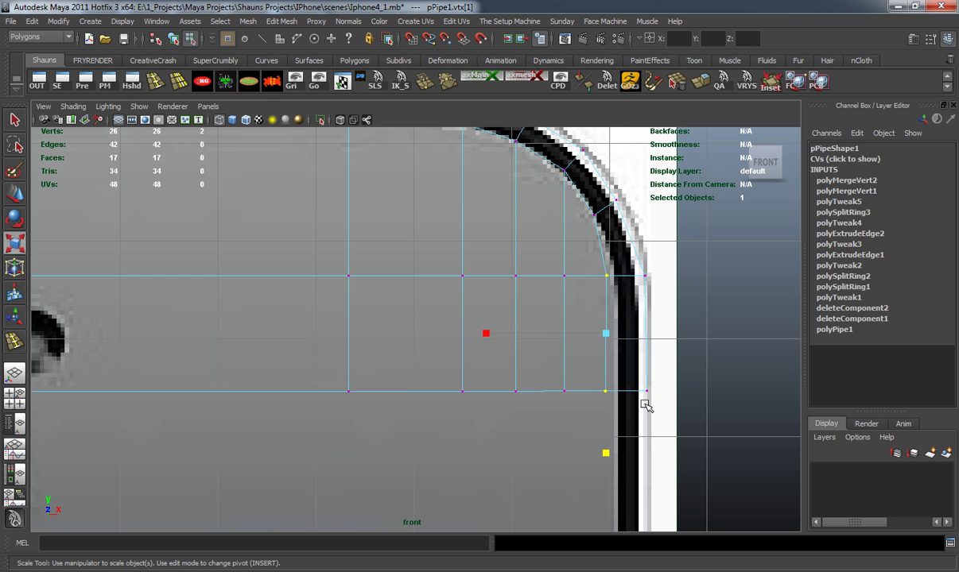
key("w")
left_click_drag(692, 334, 704, 335)
left_click(687, 381)
Step: Extrude the six bottom edges of the panel and side strip straight down to the horizontal axis at the phone's mid-height
right_click_drag(624, 377, 413, 357, "alt")
middle_click_drag(414, 357, 485, 306, "alt")
right_click_drag(485, 306, 522, 303, "alt")
key("1")
right_click_drag(426, 269, 578, 306)
left_click(578, 262, "shift")
left_click(609, 259, "shift")
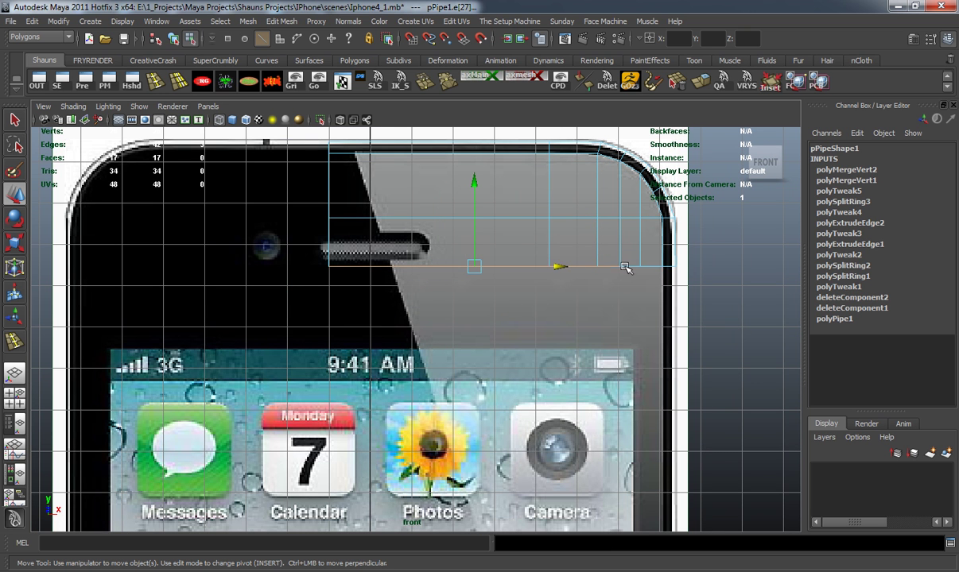
left_click(645, 253, "shift")
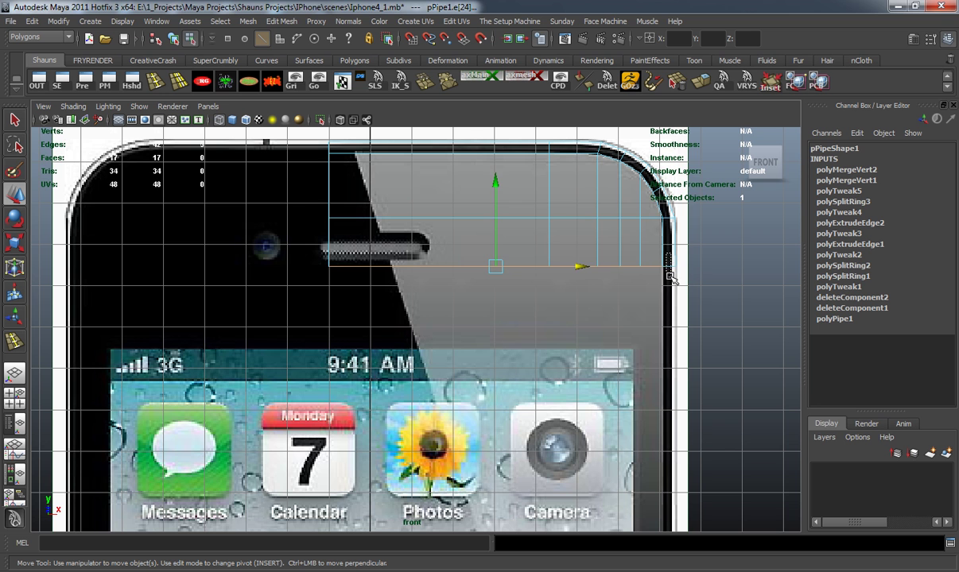
key("space")
key("space")
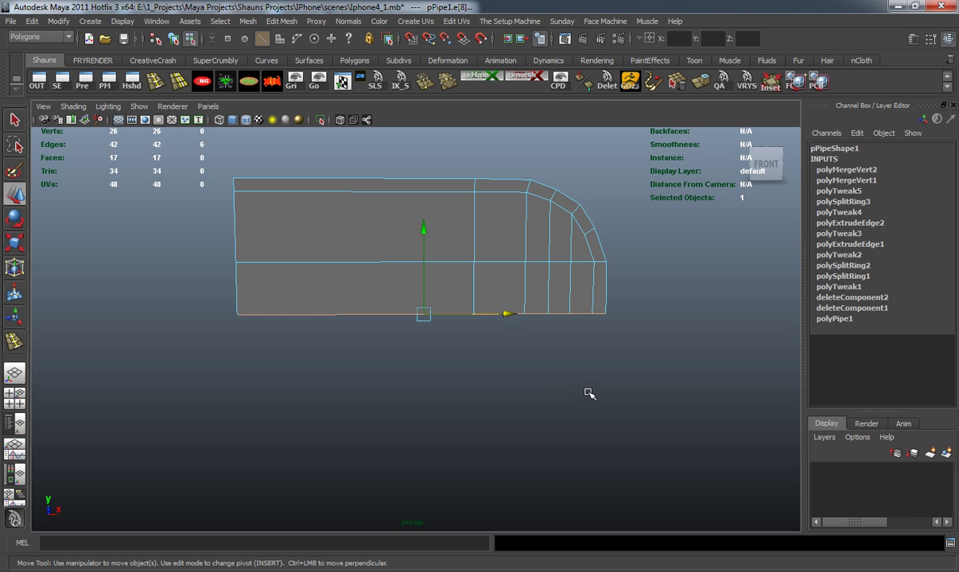
left_click_drag(562, 364, 571, 284, "alt")
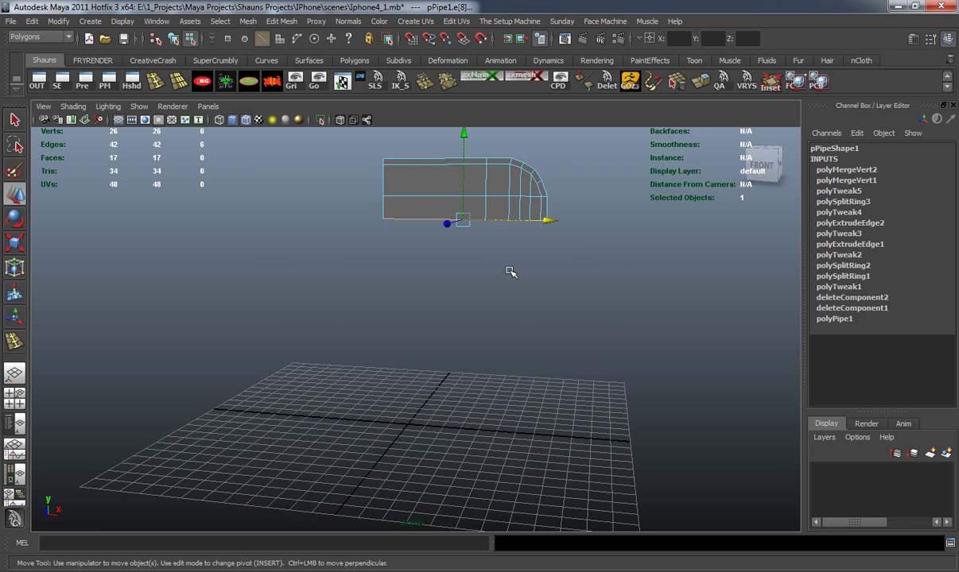
key("space")
key("space")
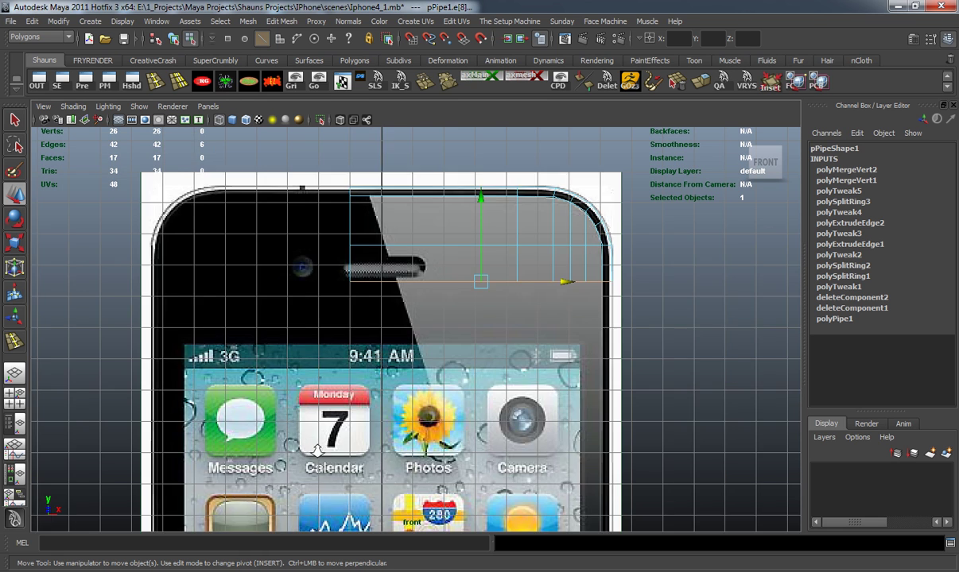
scroll(338, 350, "up", 5)
scroll(415, 329, "down", 2)
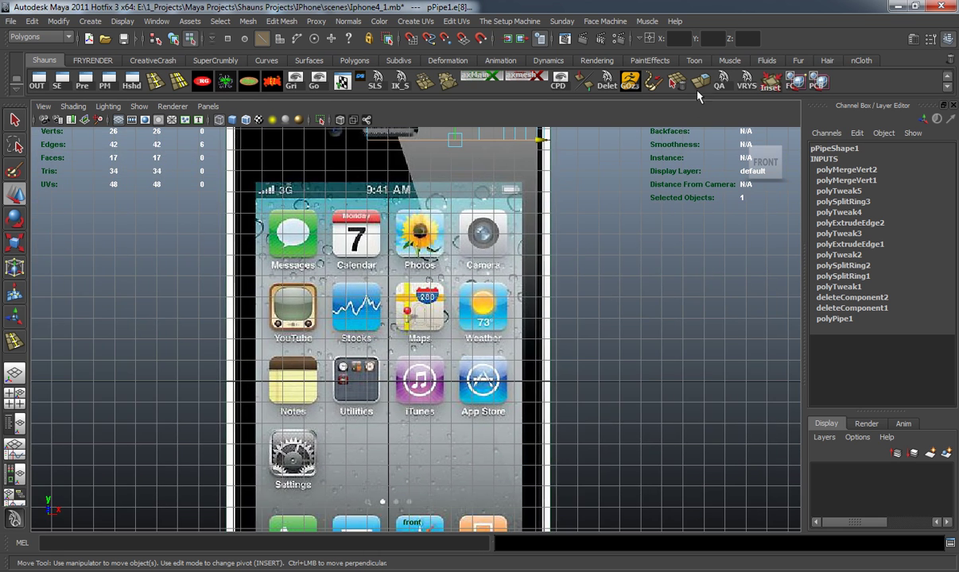
key("ctrl+e")
middle_click_drag(481, 171, 492, 227, "alt")
key("w")
left_click_drag(467, 155, 453, 366)
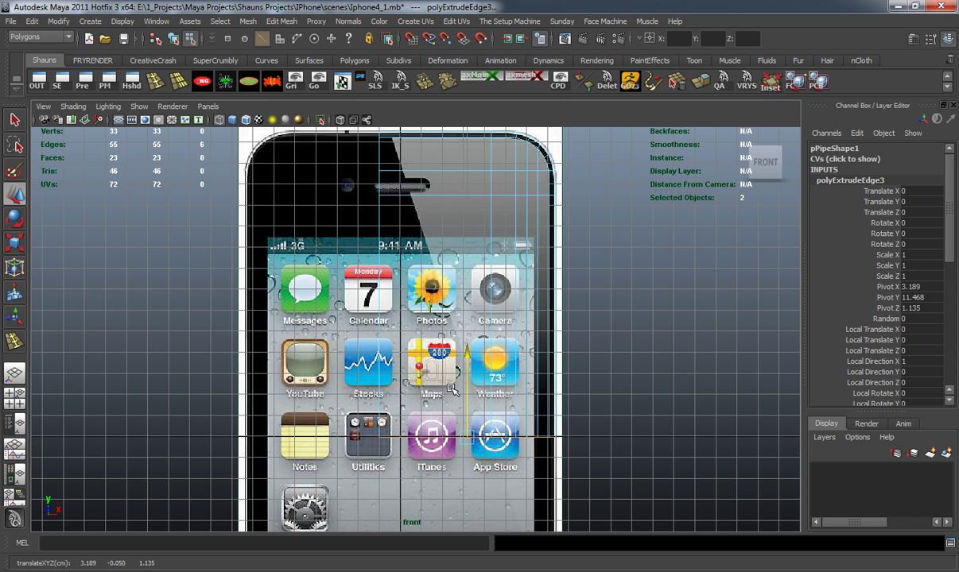
Step: Move the five vertices along the panel's inner end onto the phone's vertical centre line
scroll(467, 148, "down", 3)
middle_click_drag(467, 148, 491, 183, "alt")
left_click(644, 309)
right_click(421, 223)
right_click_drag(423, 225, 359, 202)
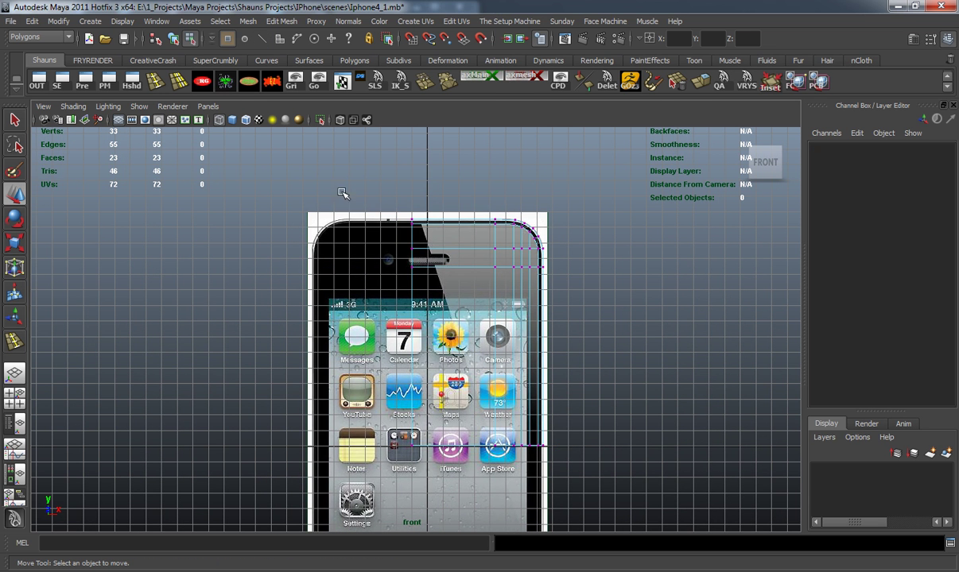
left_click_drag(405, 514, 418, 524)
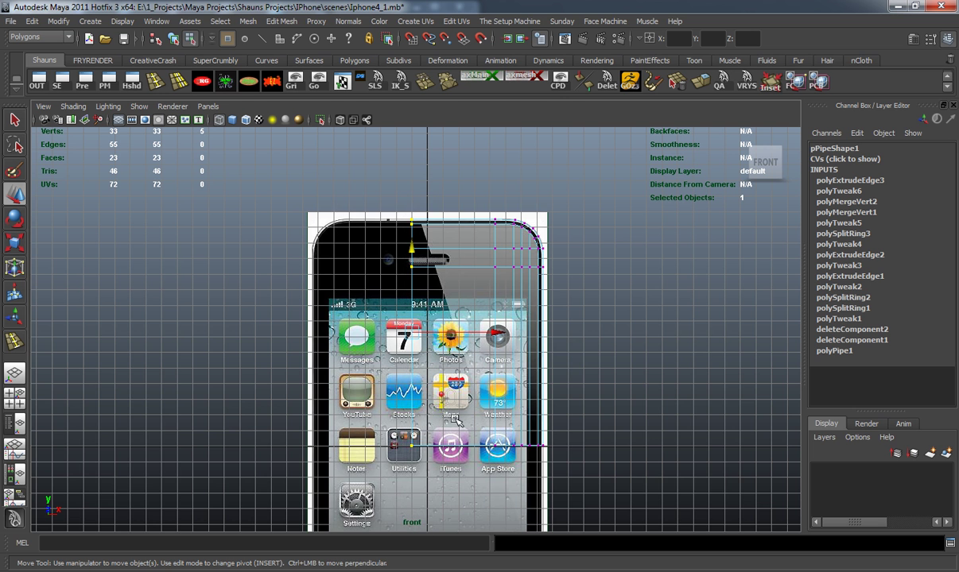
scroll(486, 372, "up", 2)
left_click_drag(500, 338, 513, 335)
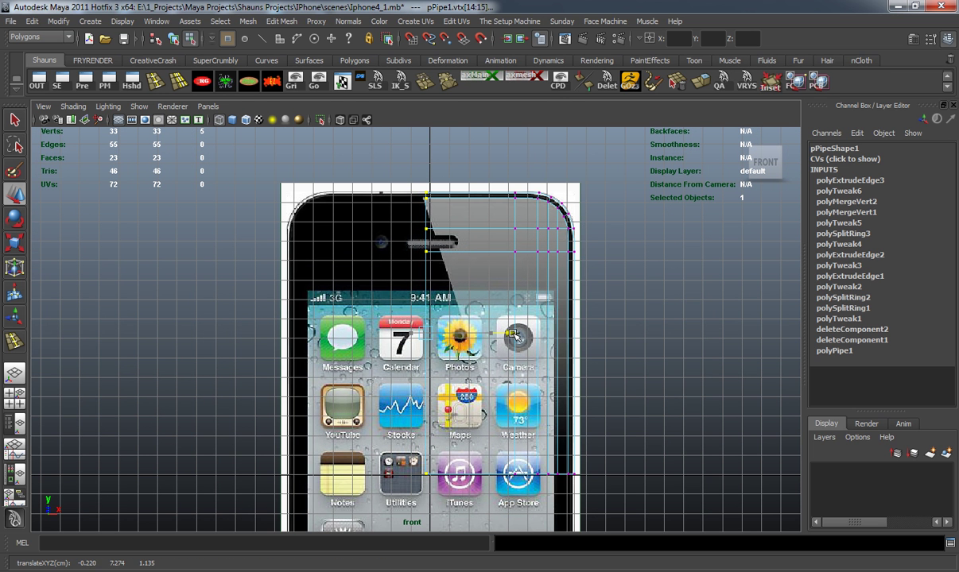
left_click(634, 339)
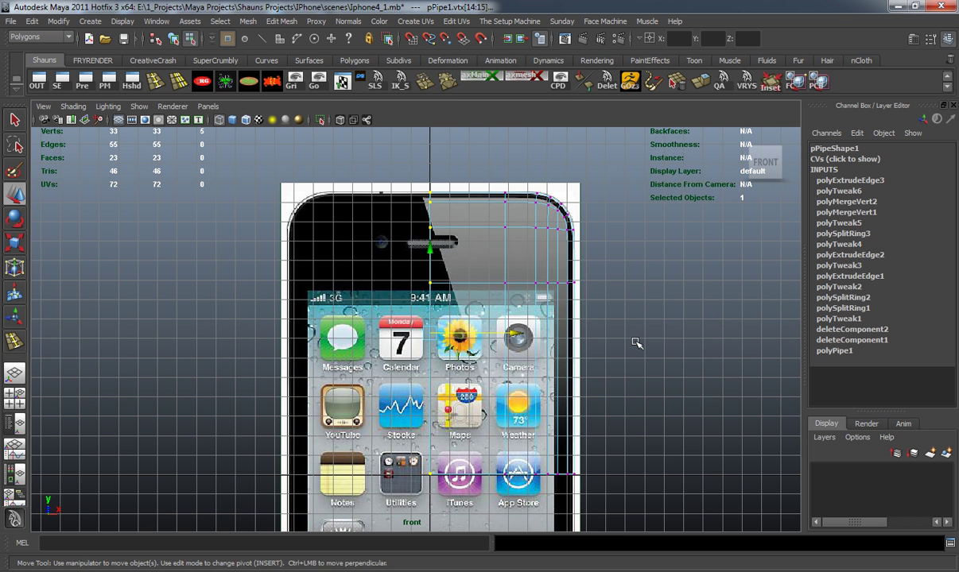
Step: Examine the quarter panel in the perspective view with smooth preview switched on and off
key("space")
key("1")
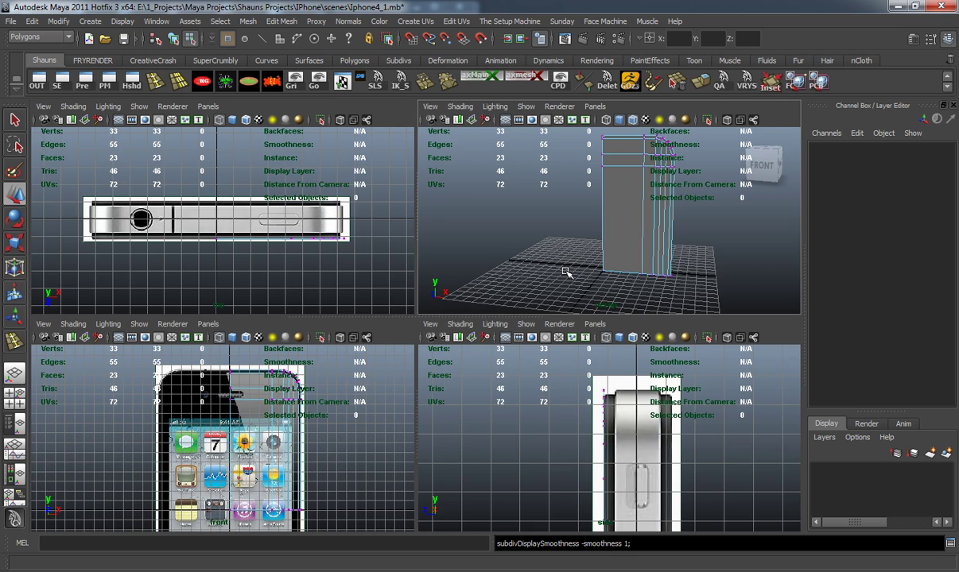
key("space")
left_click_drag(545, 291, 492, 278, "alt")
right_click_drag(491, 272, 520, 257)
left_click_drag(486, 306, 591, 302, "alt")
left_click(469, 336)
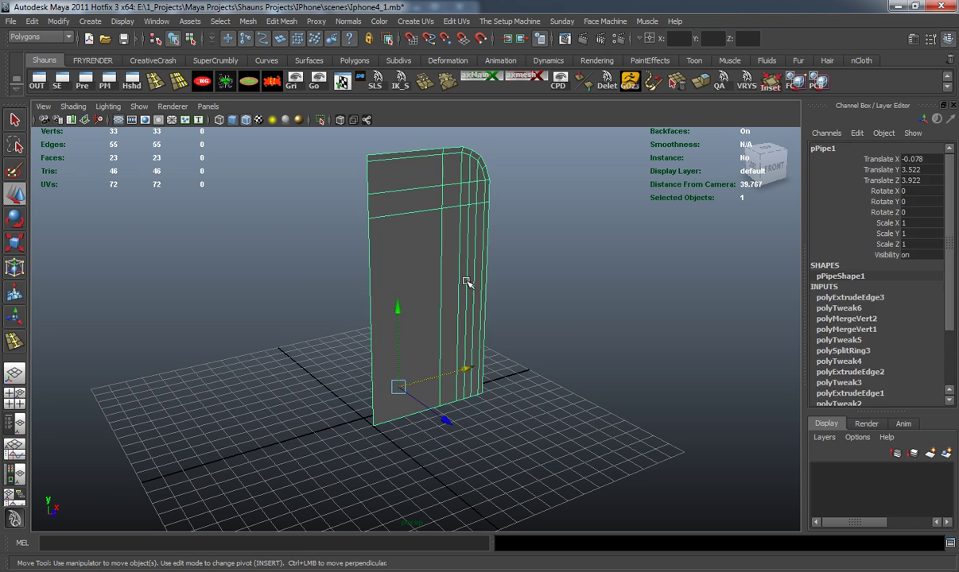
key("3")
left_click(296, 277)
left_click_drag(417, 315, 369, 319, "alt")
left_click_drag(439, 313, 450, 320, "alt")
left_click(451, 320)
key("1")
left_click_drag(309, 312, 317, 313, "alt")
left_click(317, 313)
Step: Delete the quarter panel's history, freeze its transforms, and mirror it in the -X direction, merged with the original with merged vertices
left_click(439, 251)
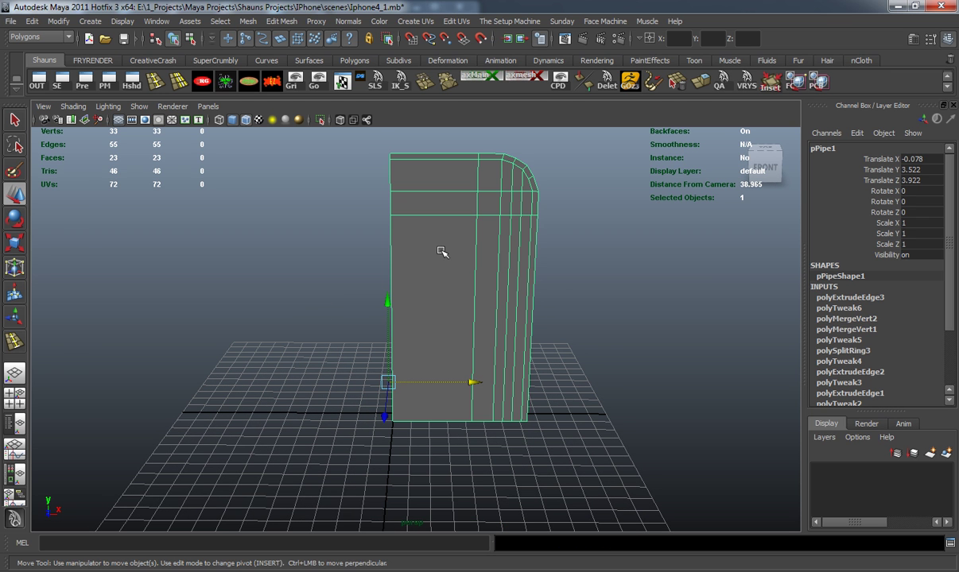
left_click(272, 85)
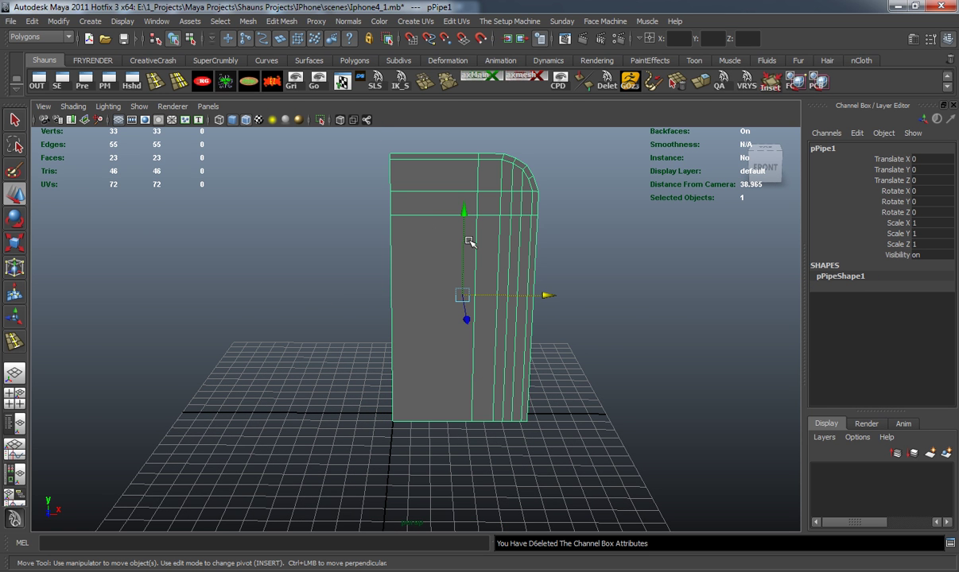
left_click(249, 21)
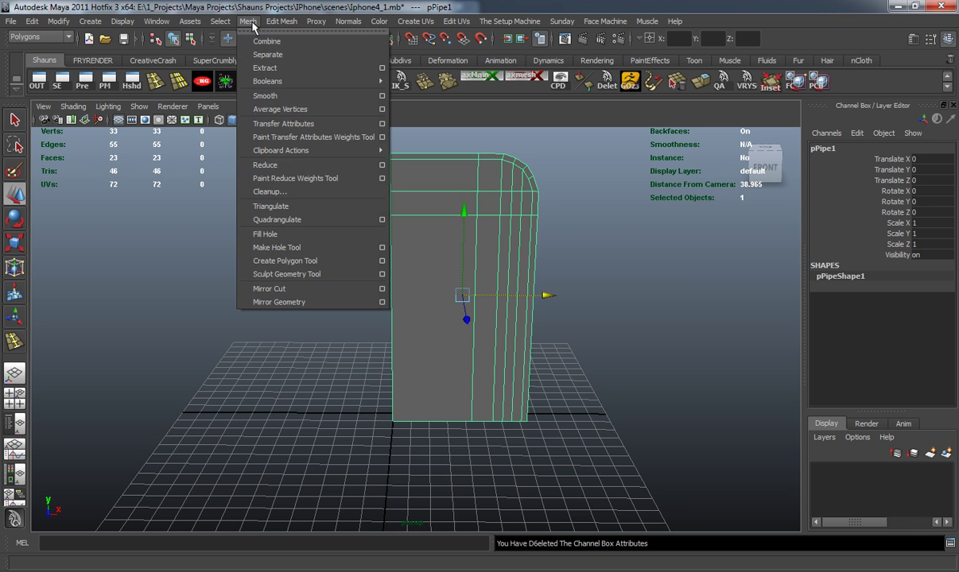
left_click(382, 303)
left_click_drag(496, 201, 783, 163)
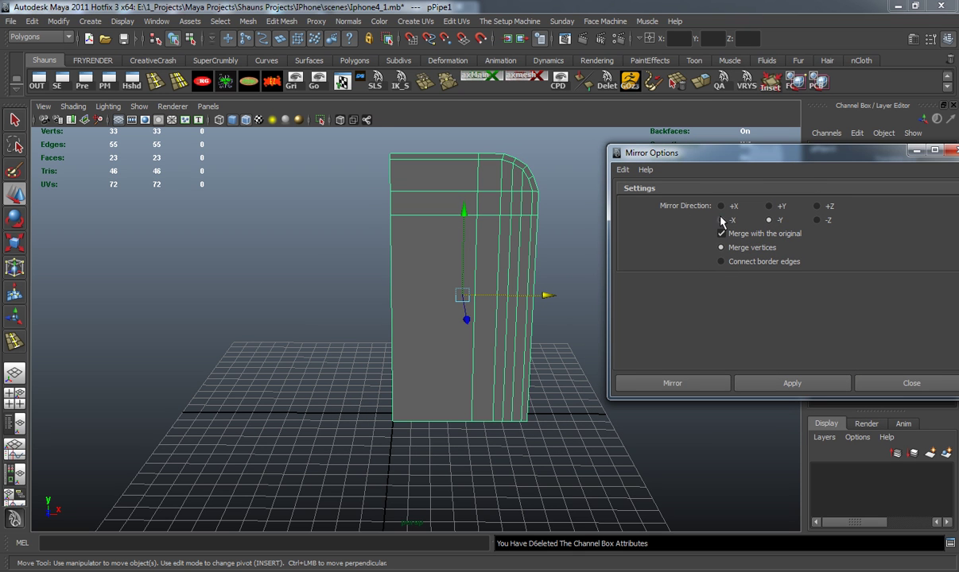
left_click_drag(779, 157, 738, 154)
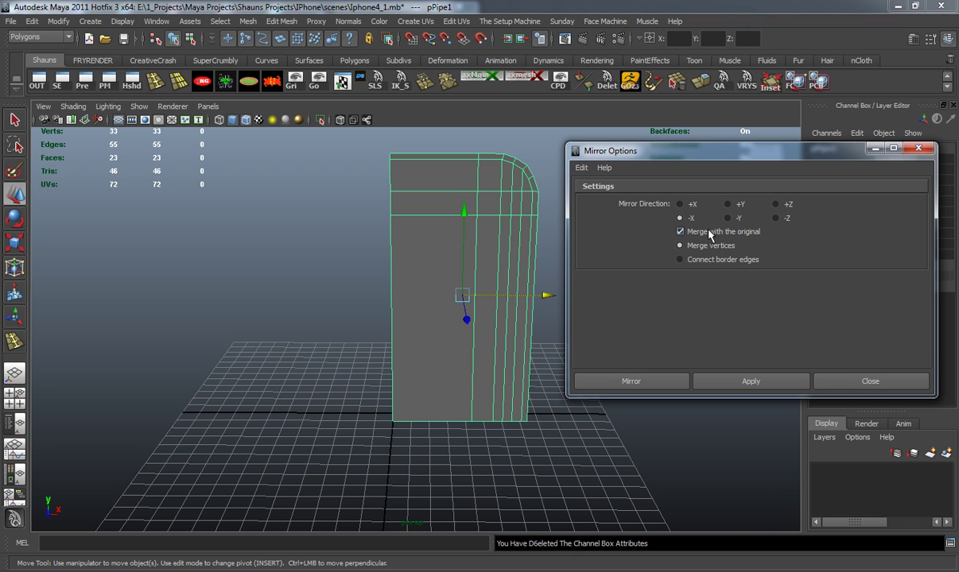
left_click(742, 385)
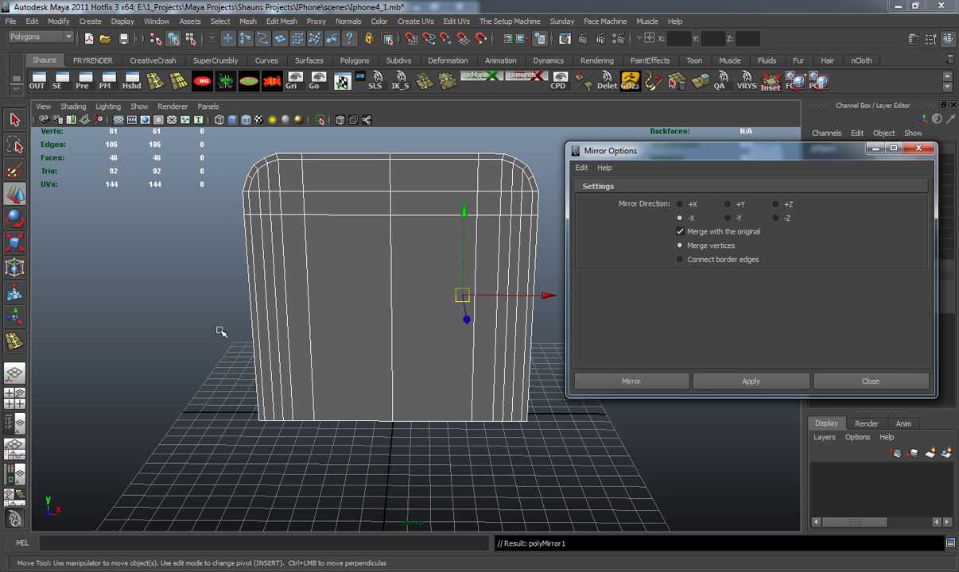
Step: Mirror the half panel in -Y with merged vertices to complete the front face, and set the mirror direction to -Z
left_click(751, 380)
left_click_drag(477, 318, 323, 295, "alt")
left_click(784, 218)
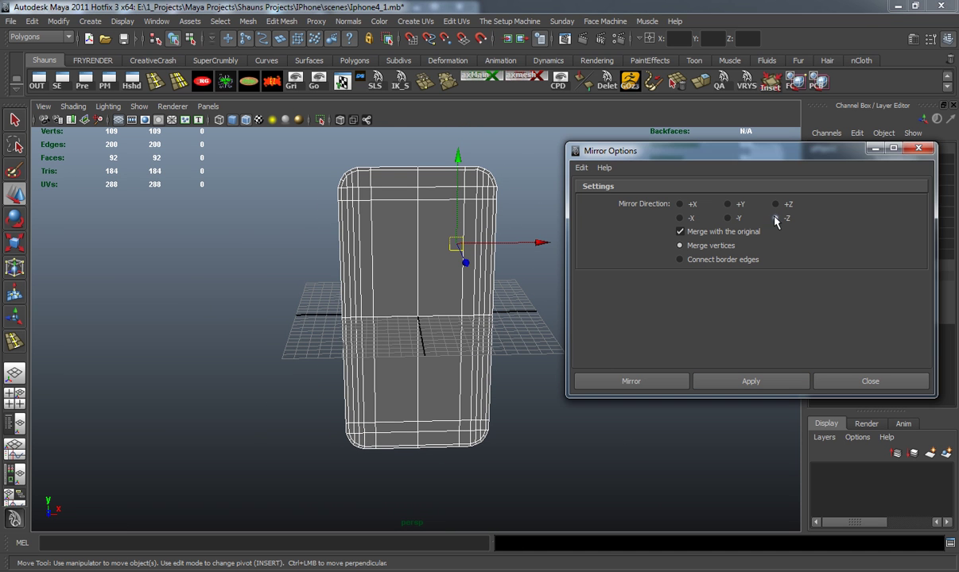
left_click_drag(430, 295, 482, 317, "alt")
left_click_drag(406, 322, 350, 315, "alt")
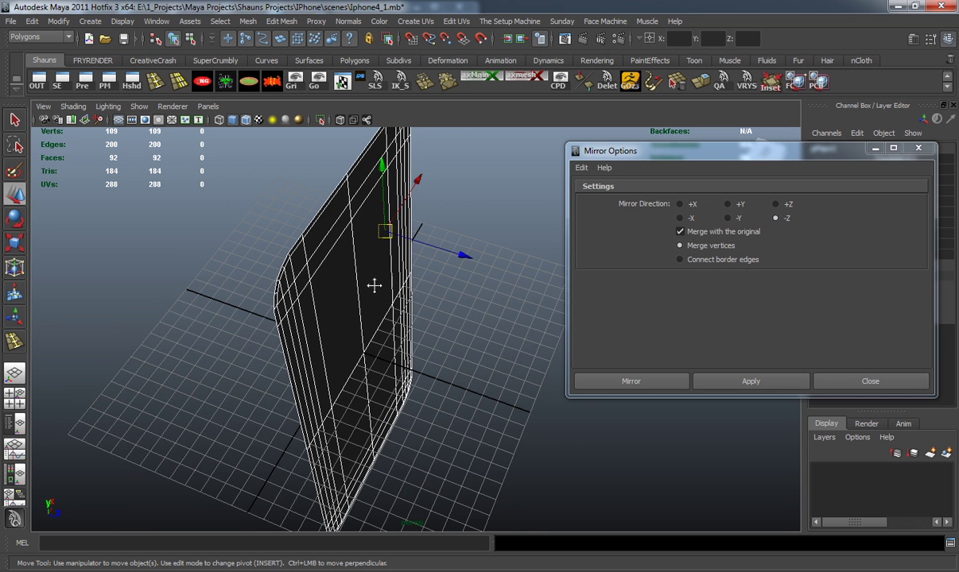
Step: Select the complete outer border edge loop of the front face and extrude it
left_click(231, 281)
scroll(315, 300, "up", 3)
right_click(343, 265)
left_click(344, 235)
key("1")
double_click(209, 213)
left_click_drag(261, 283, 254, 305, "alt")
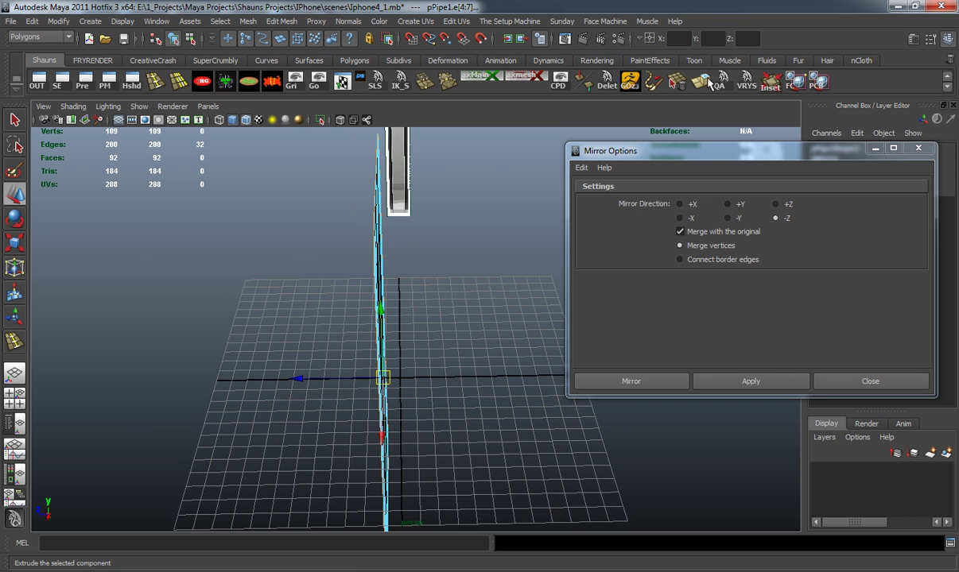
left_click_drag(453, 224, 395, 238, "alt")
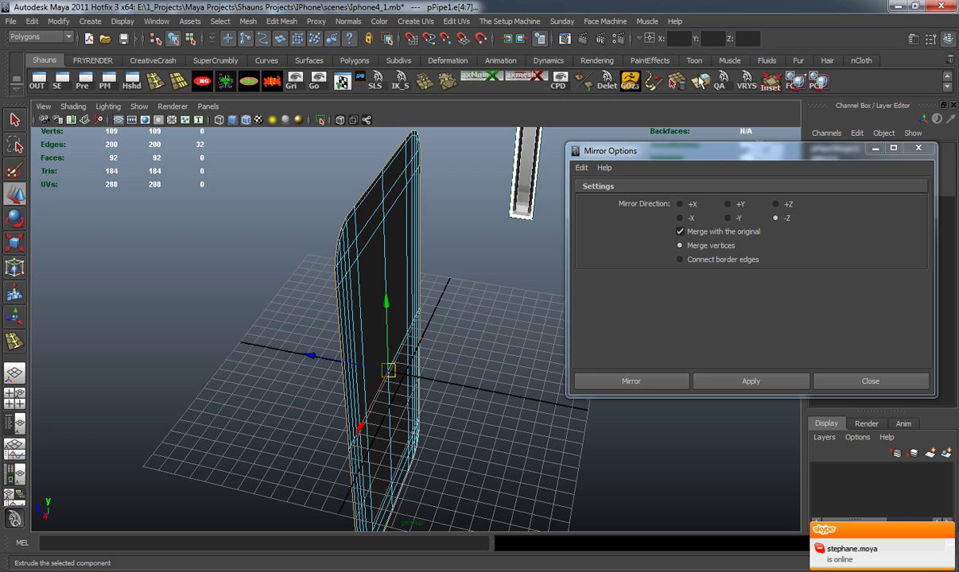
left_click(700, 82)
Step: In the side view, move the extruded border edges back to the phone's mid-thickness centre line and flatten them along the depth axis
key("space")
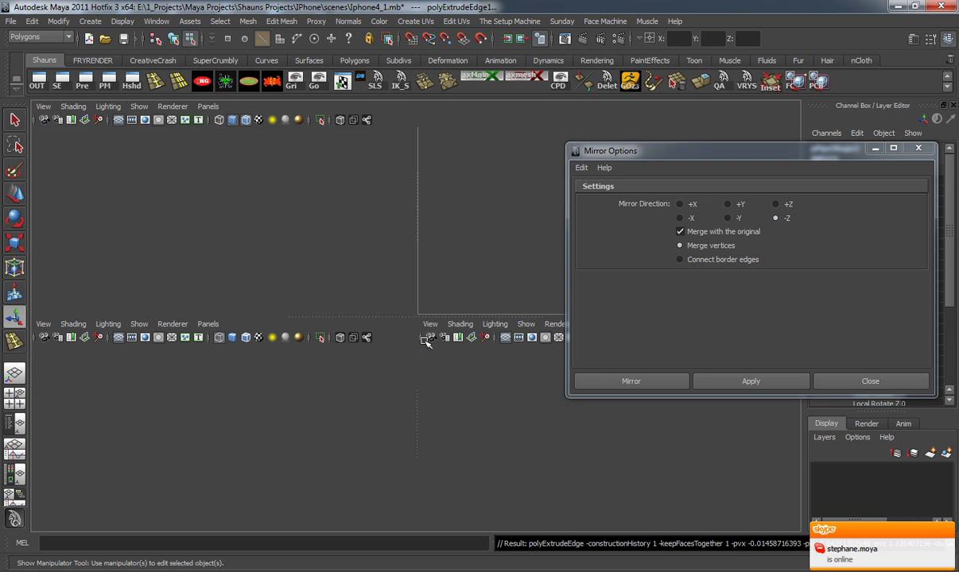
key("space")
left_click_drag(738, 159, 862, 162)
middle_click_drag(479, 350, 445, 298, "alt")
key("w")
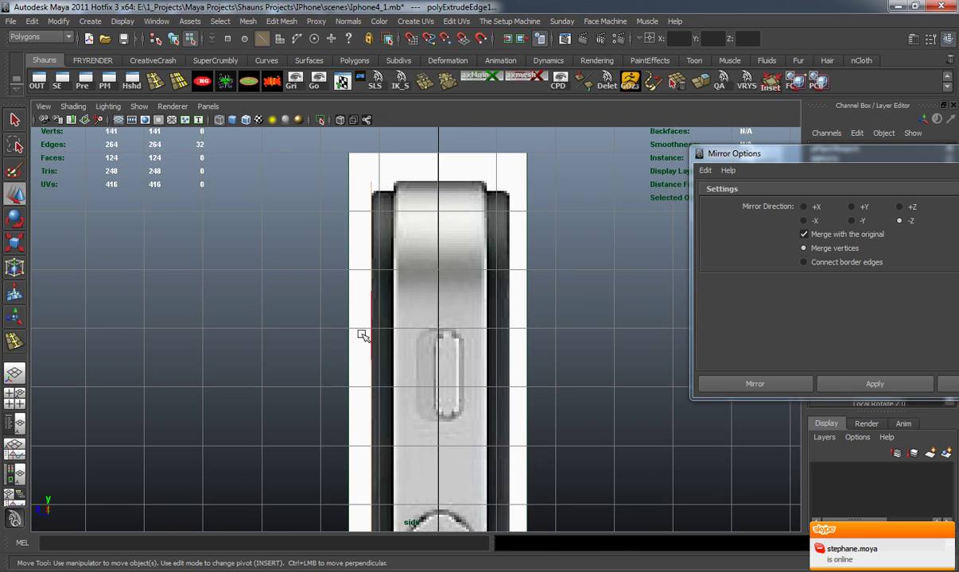
scroll(334, 348, "down", 5)
middle_click_drag(382, 397, 380, 200, "alt")
middle_click_drag(387, 374, 365, 312, "alt")
scroll(347, 383, "up", 5)
left_click_drag(261, 394, 290, 398)
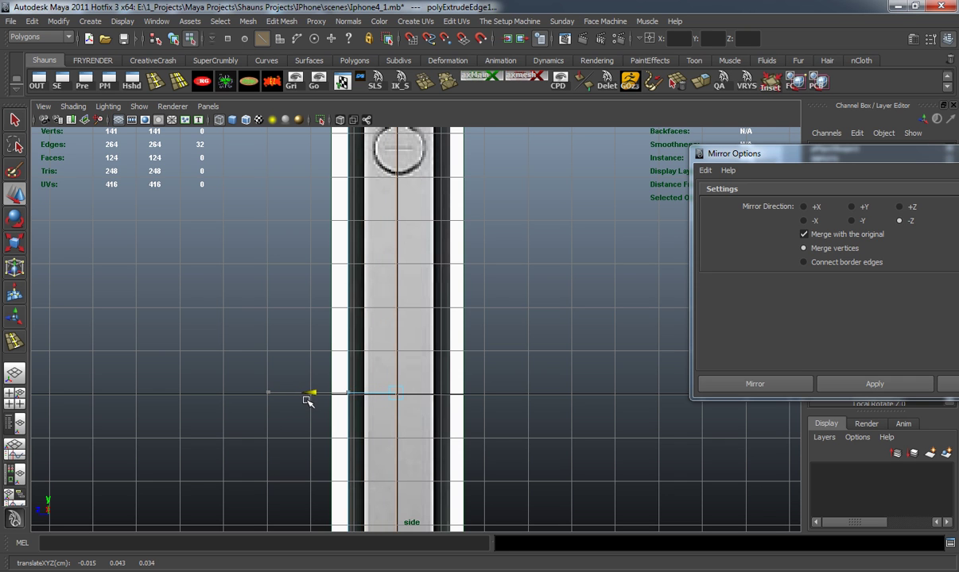
key("r")
left_click_drag(276, 393, 333, 402)
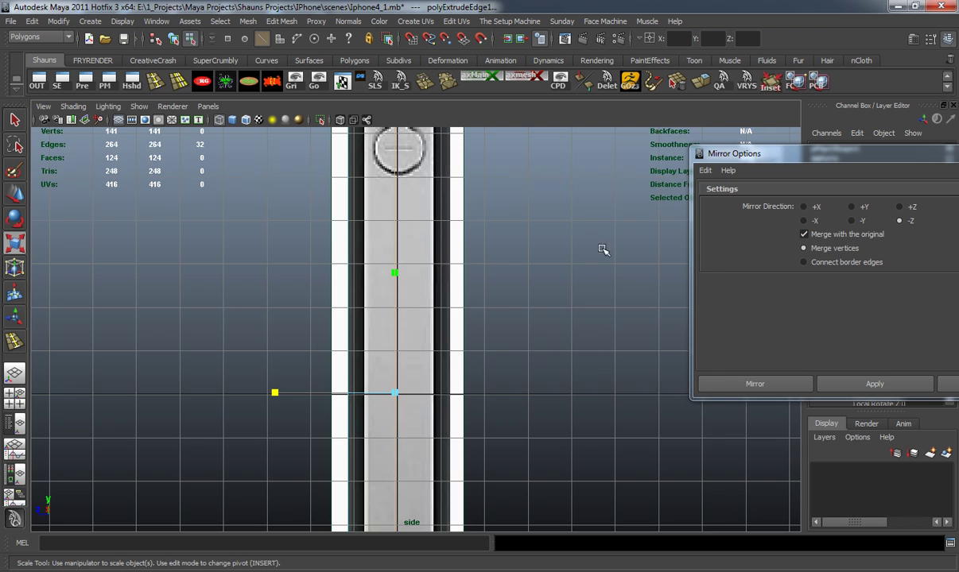
Step: Examine the front half with its extruded side wall in the perspective view with smooth preview
key("space")
key("space")
left_click_drag(590, 254, 598, 300, "alt")
key("3")
right_click_drag(506, 339, 477, 342, "alt")
middle_click_drag(477, 342, 476, 287, "alt")
left_click_drag(475, 287, 411, 254, "alt")
Step: Delete the front half's history, reset its pivot, and mirror it in -Z with merged vertices to form the back half
right_click_drag(411, 255, 450, 235)
right_click_drag(469, 299, 451, 302, "alt")
left_click_drag(451, 302, 446, 301, "alt")
left_click(446, 301)
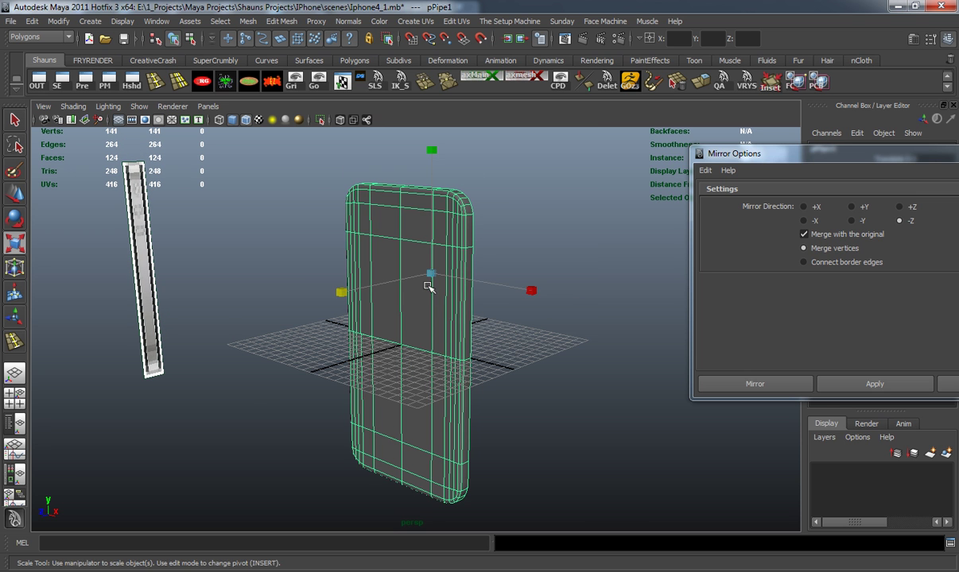
left_click(271, 83)
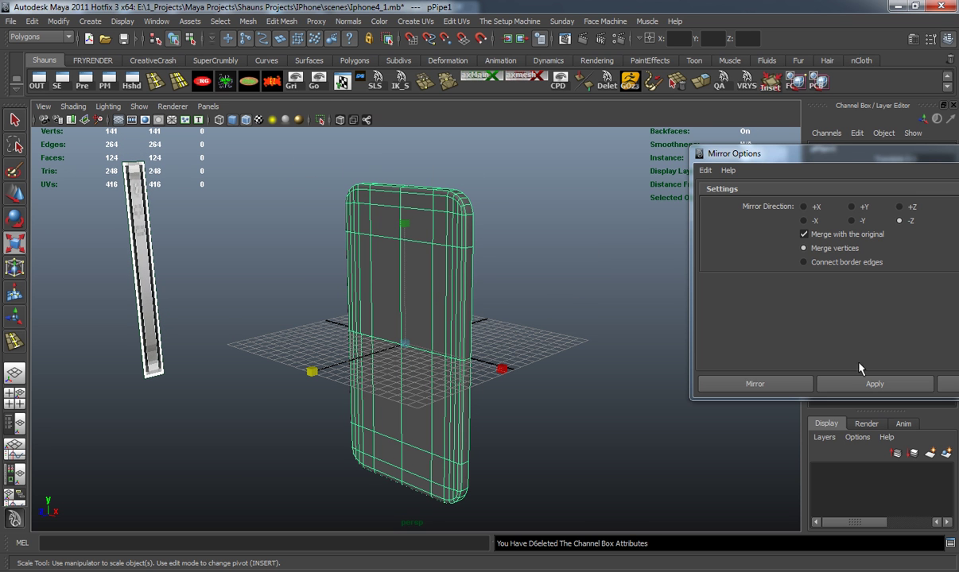
left_click(868, 385)
left_click_drag(554, 308, 440, 325, "alt")
left_click(326, 317)
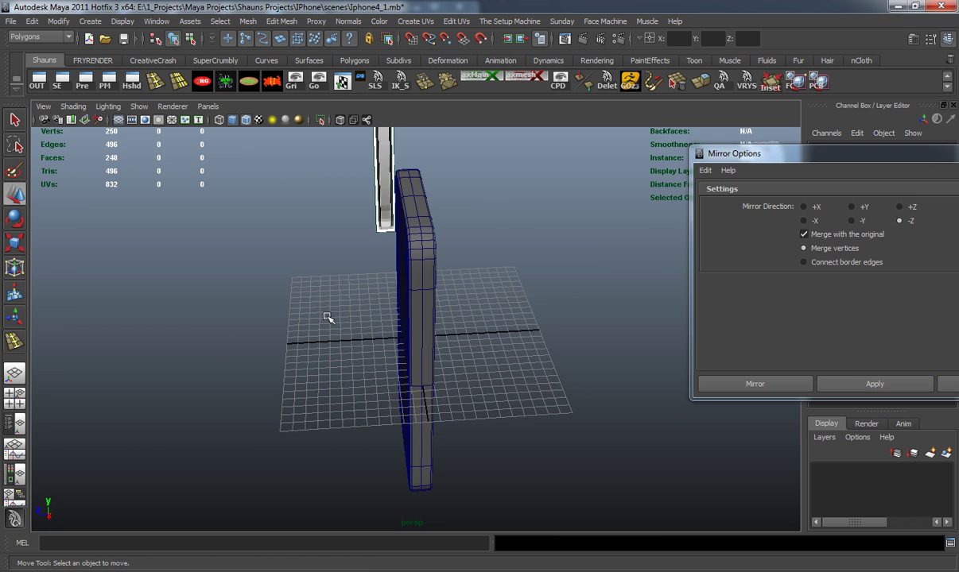